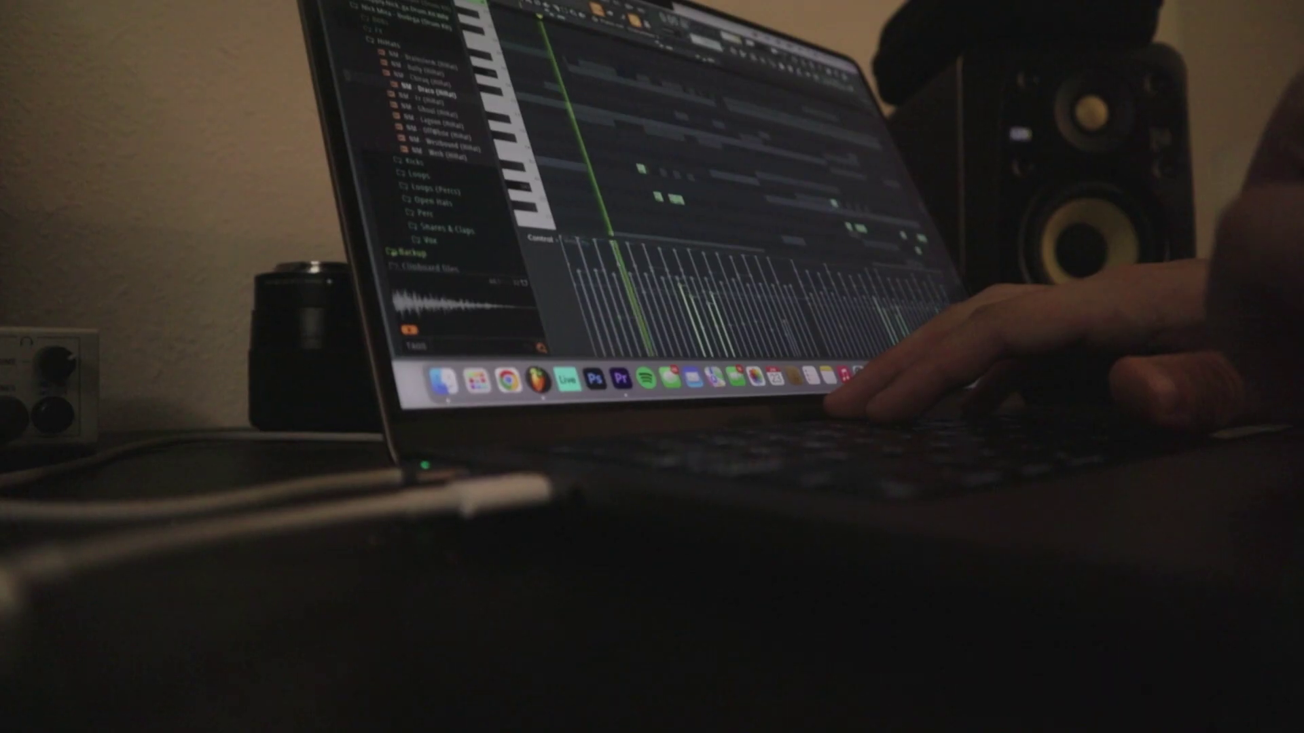
View the mixer effects on the Track 3 sample, and unmute Track 3 in the playlist alongside Track 4
key("F9")
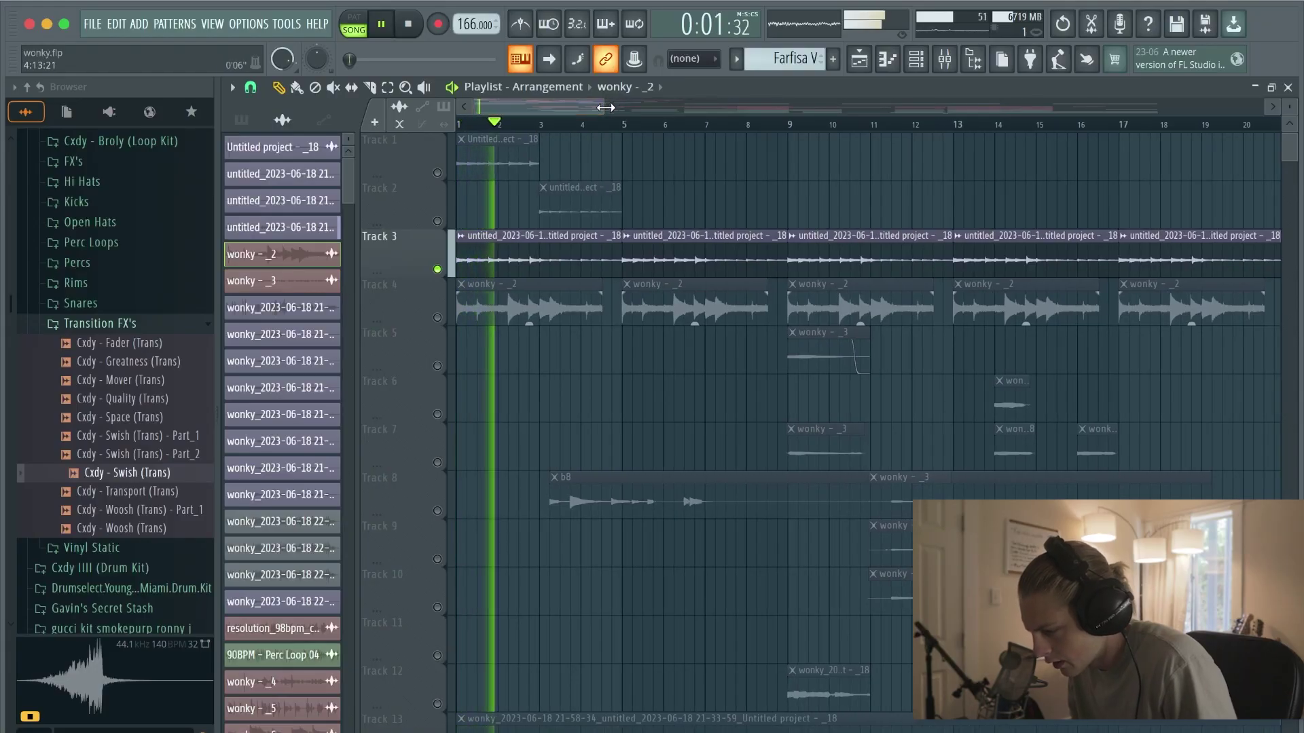
left_click(944, 61)
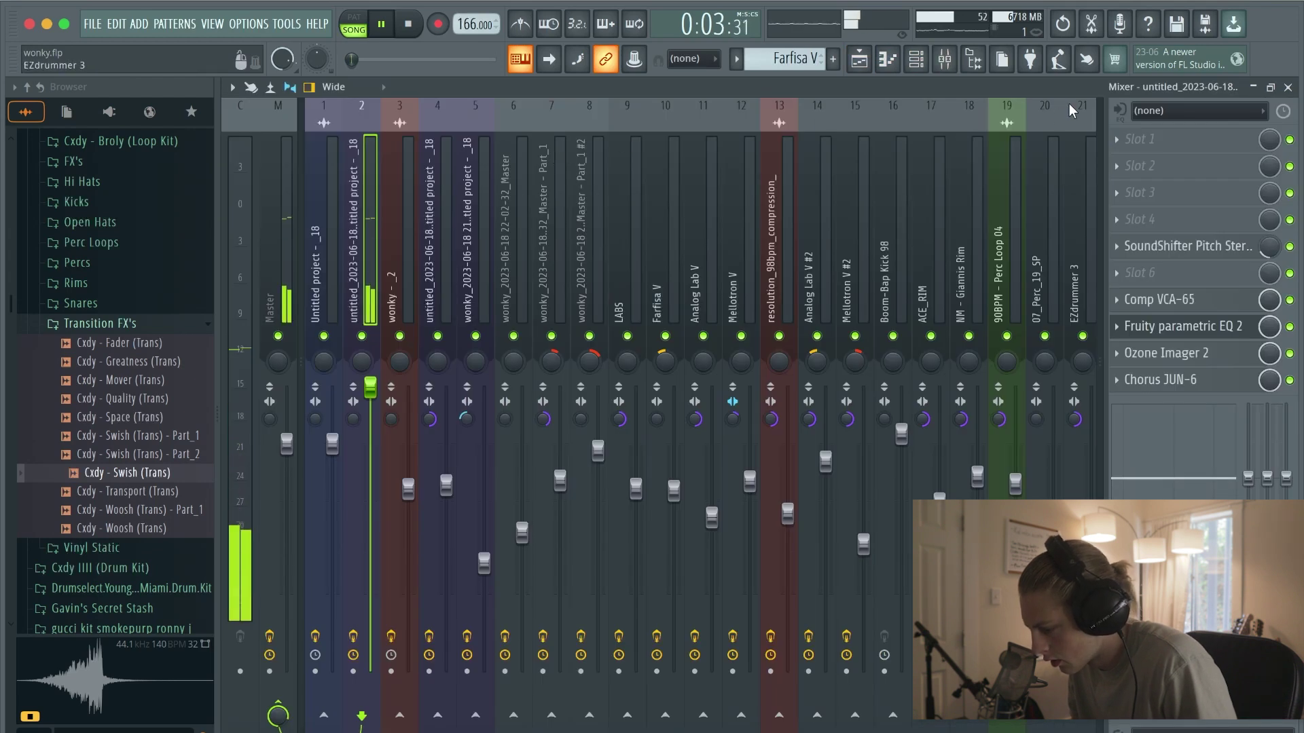
left_click(860, 61)
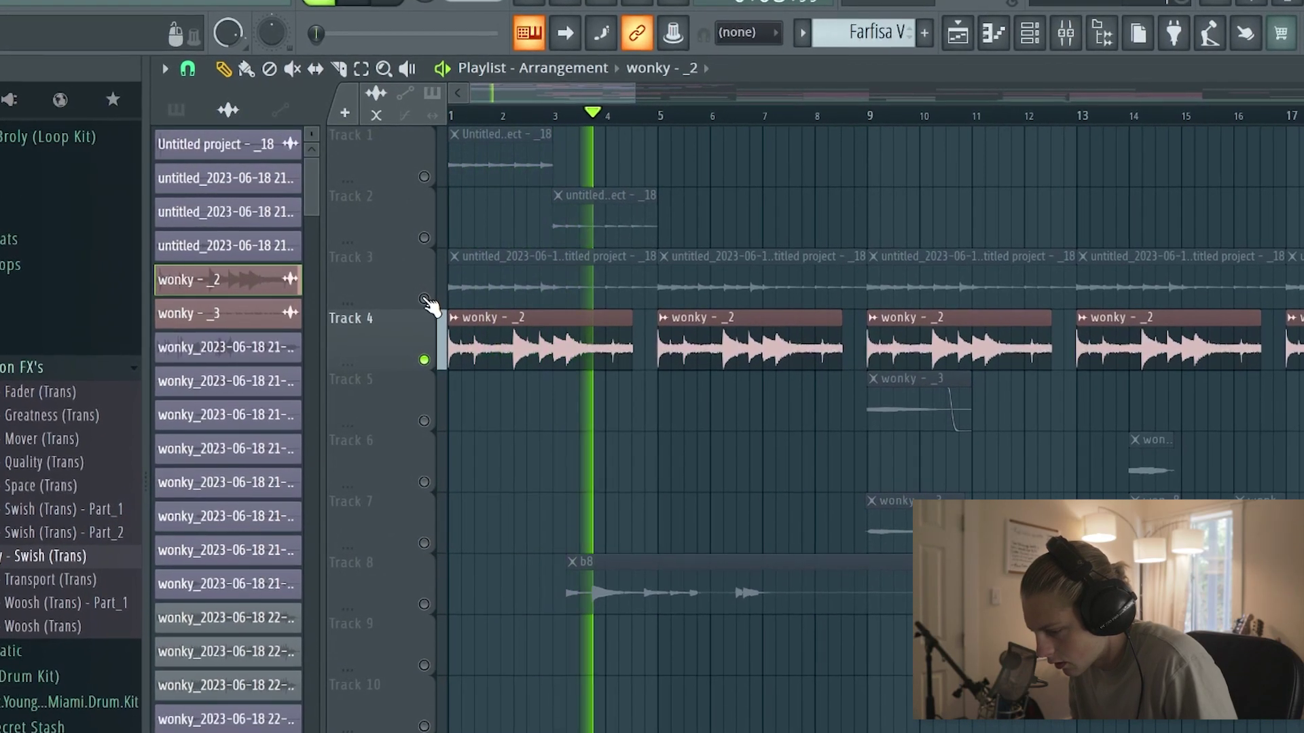
left_click(422, 304)
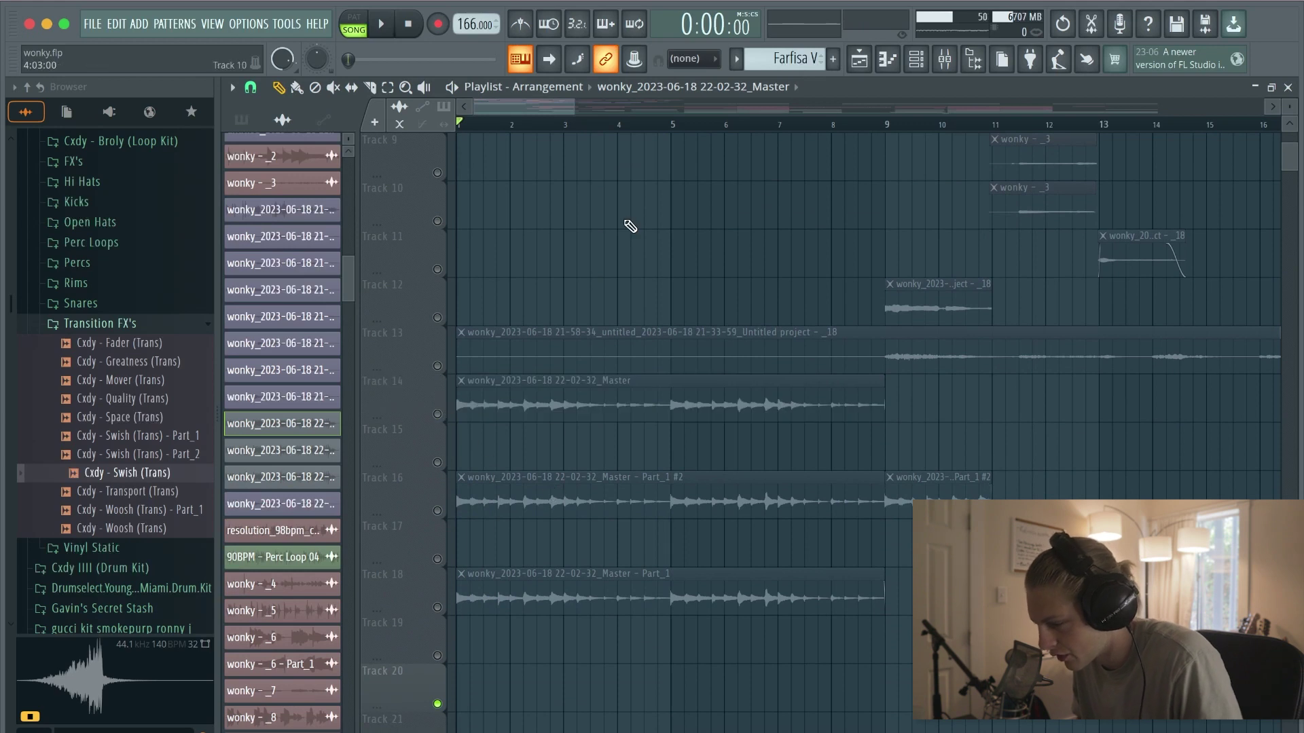
Inspect the Gross Beat, Fruity parametric EQ 2 and RC-20 Retro Color effects on mixer track 8 for the Track 16 sample
left_click_drag(569, 112, 577, 112)
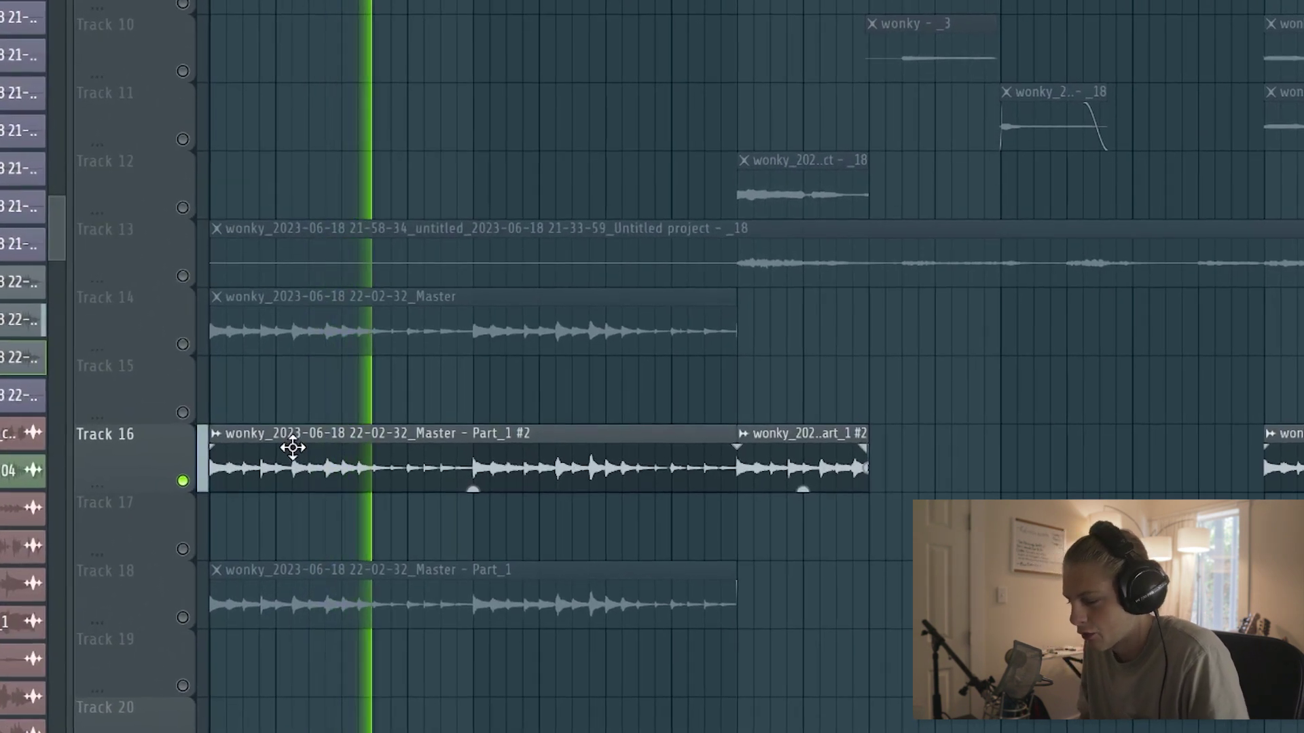
scroll(514, 541, "up", 3)
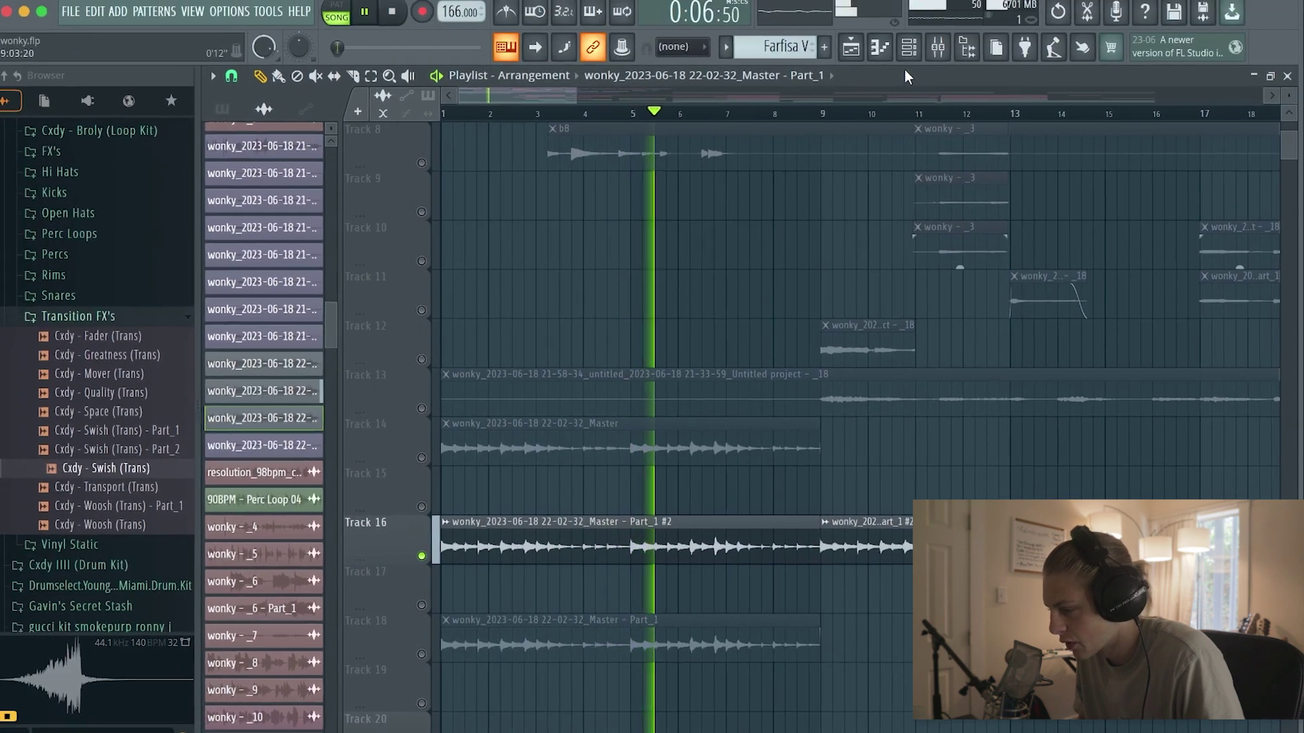
left_click(921, 12)
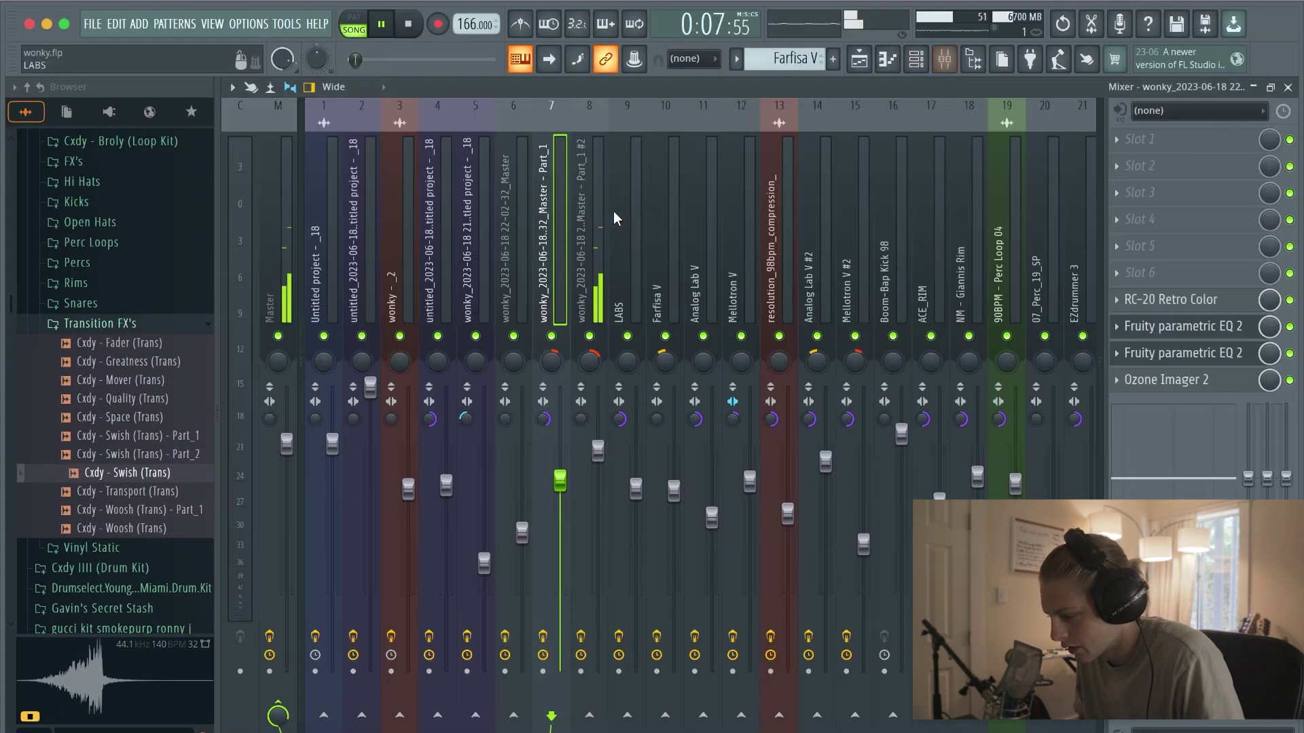
key("Right")
left_click(1196, 389)
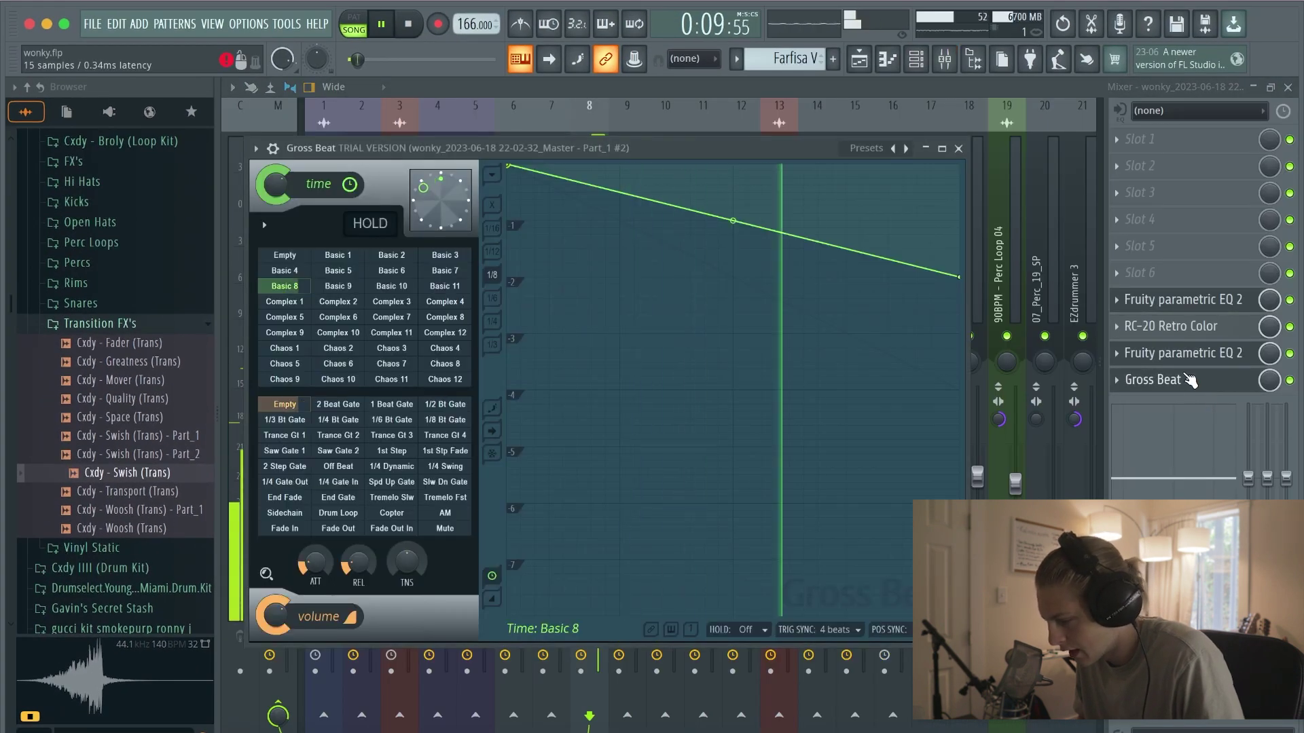
left_click(1192, 382)
left_click(1187, 358)
left_click(1168, 328)
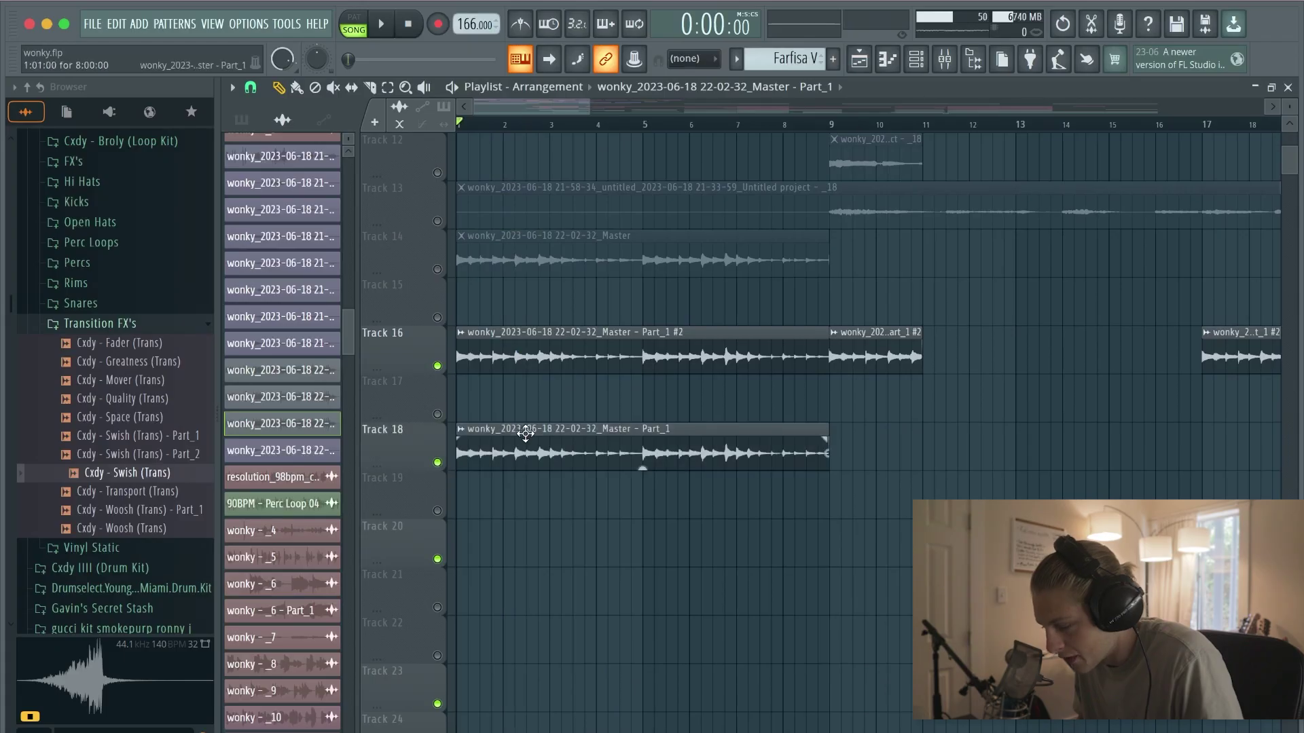
Inspect the Master - Part_1 sample clip on Track 18 and open the mixer to view its effects
double_click(798, 439)
key("Escape")
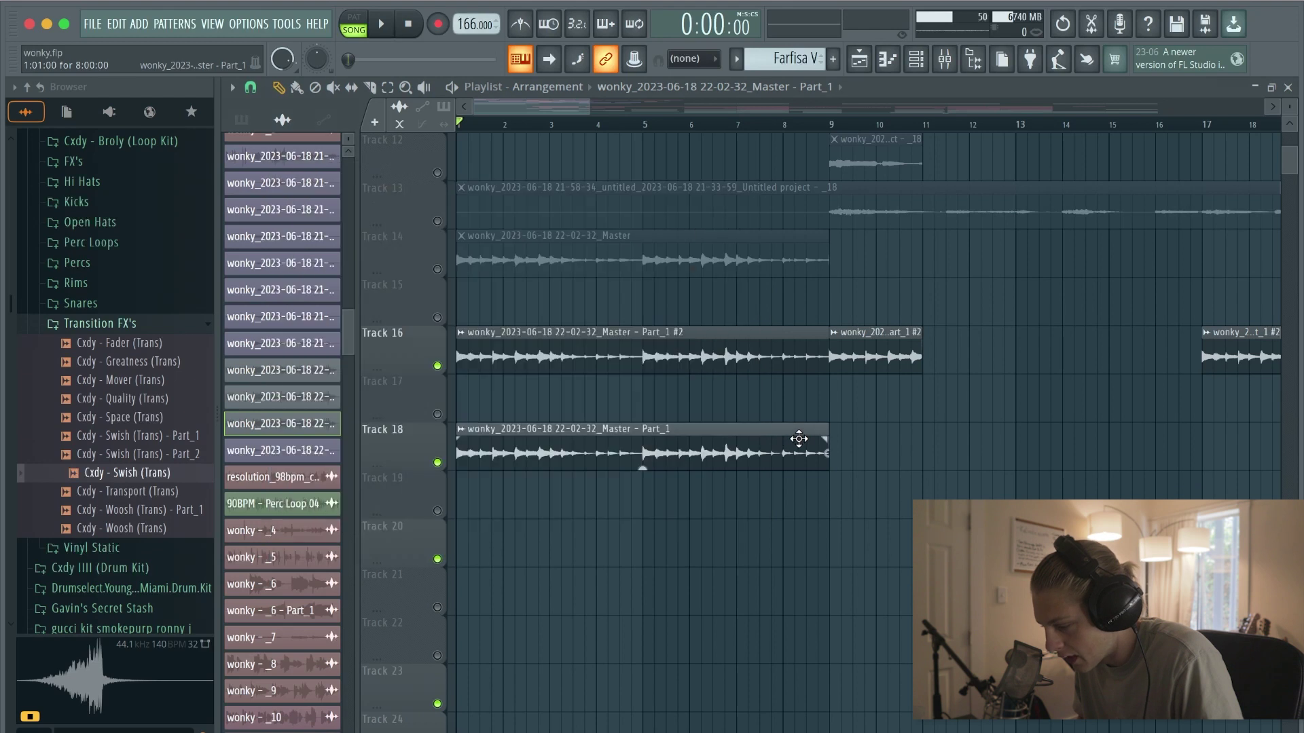
double_click(671, 439)
key("Escape")
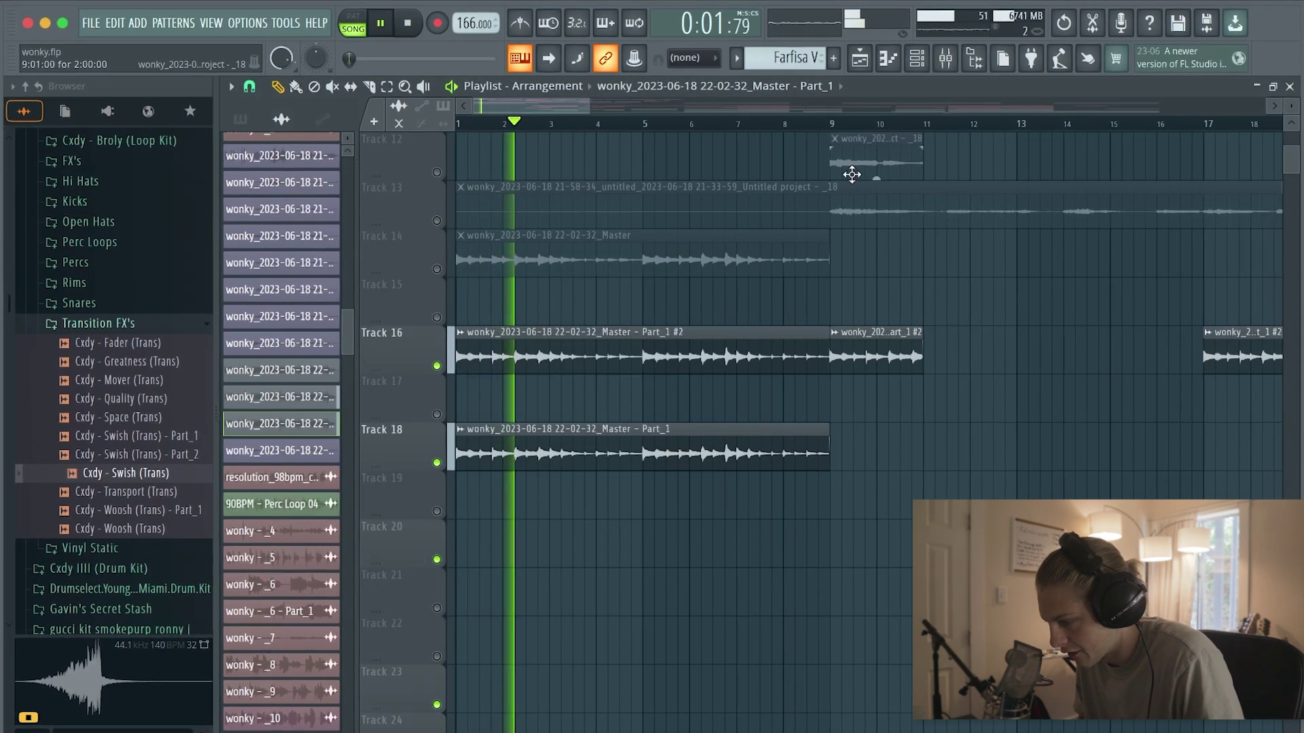
left_click(947, 60)
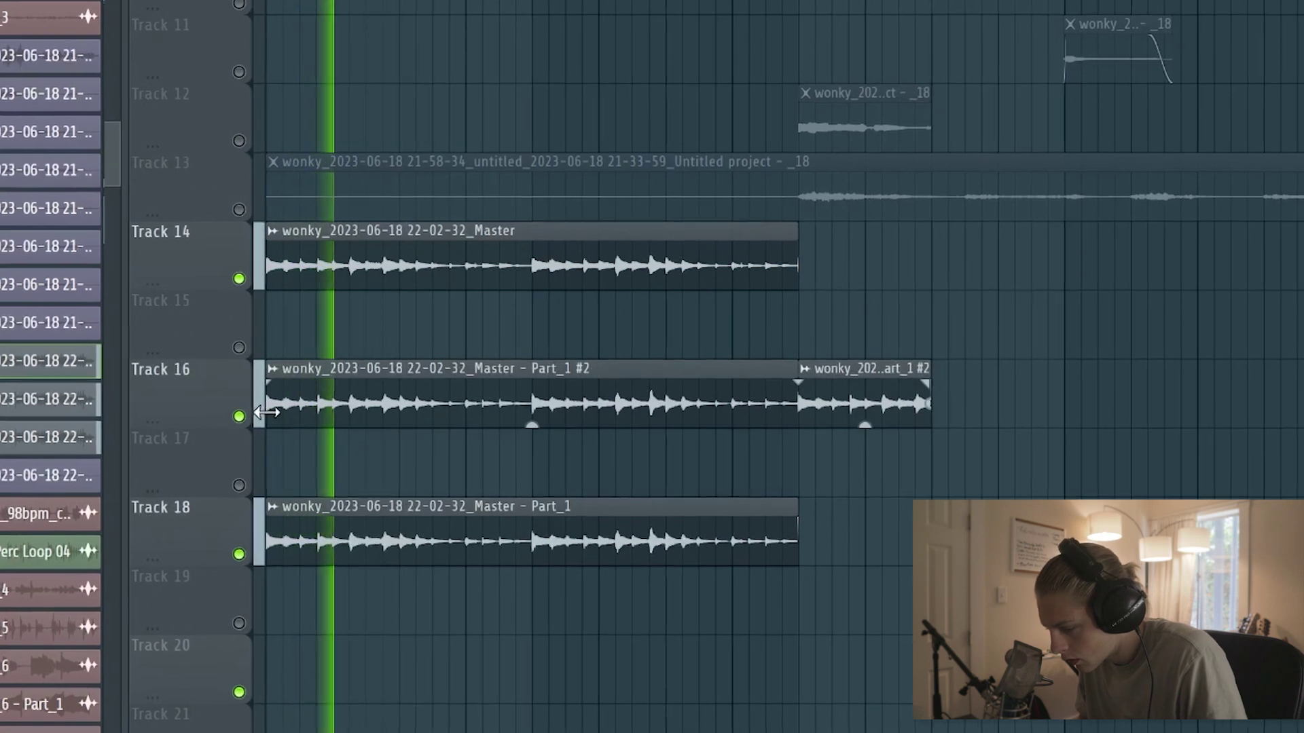
Mute Tracks 16 and 18 to hear the Track 14 sample on its own
left_click(320, 432)
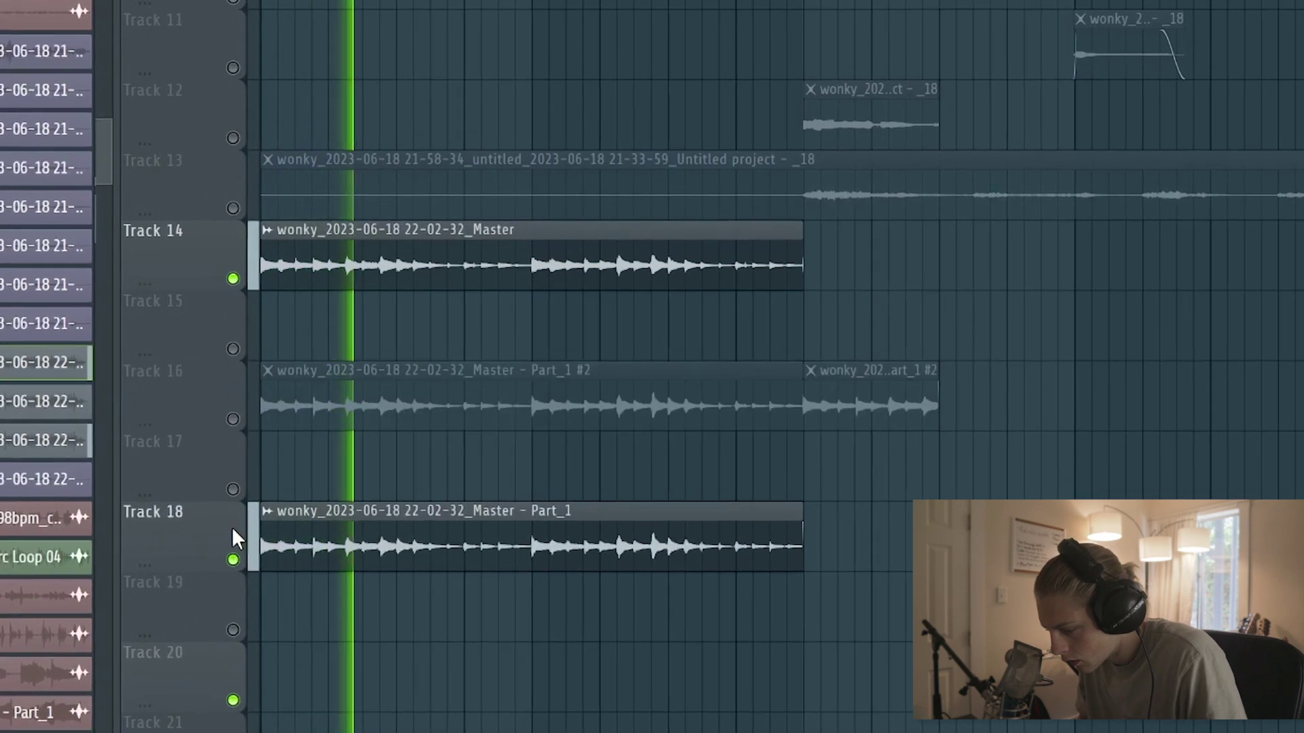
left_click(321, 553)
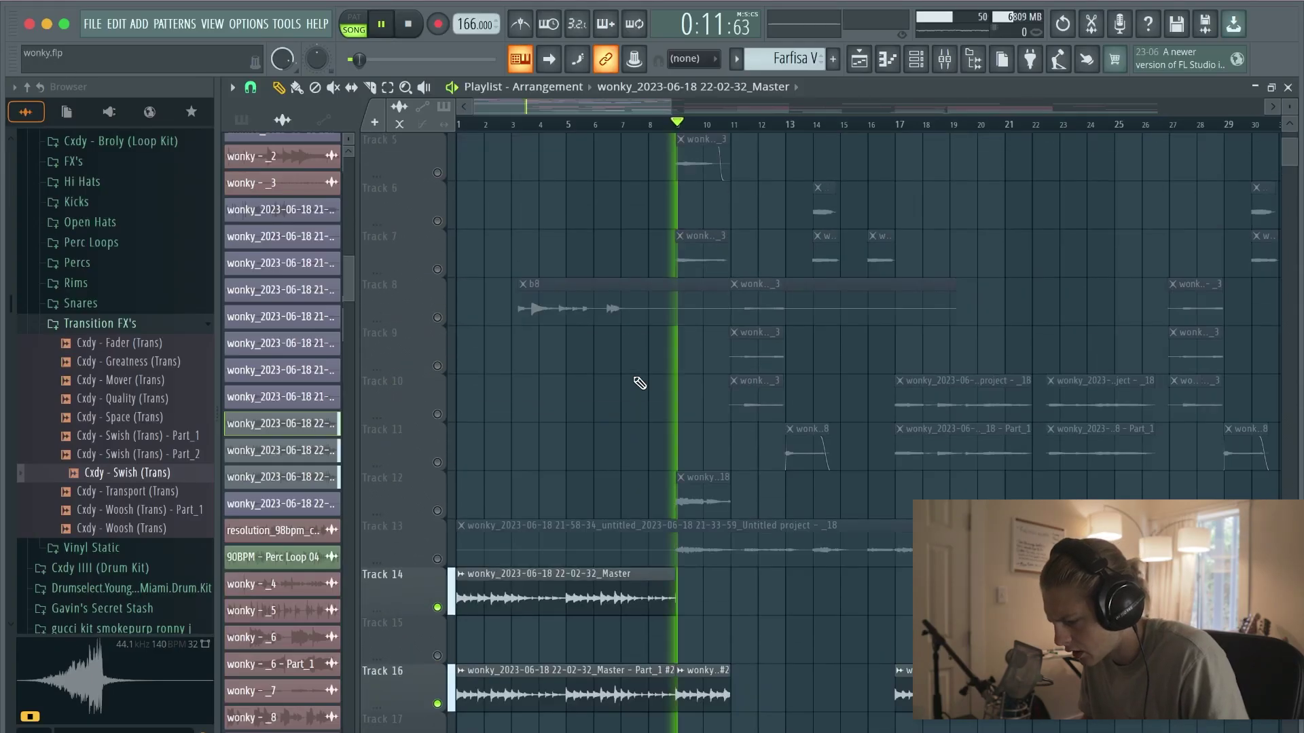
Find the resolution_98bpm_compression_ loop on Track 25 and inspect the Fruity parametric EQ 2 on its mixer track 13
scroll(640, 383, "down", 4)
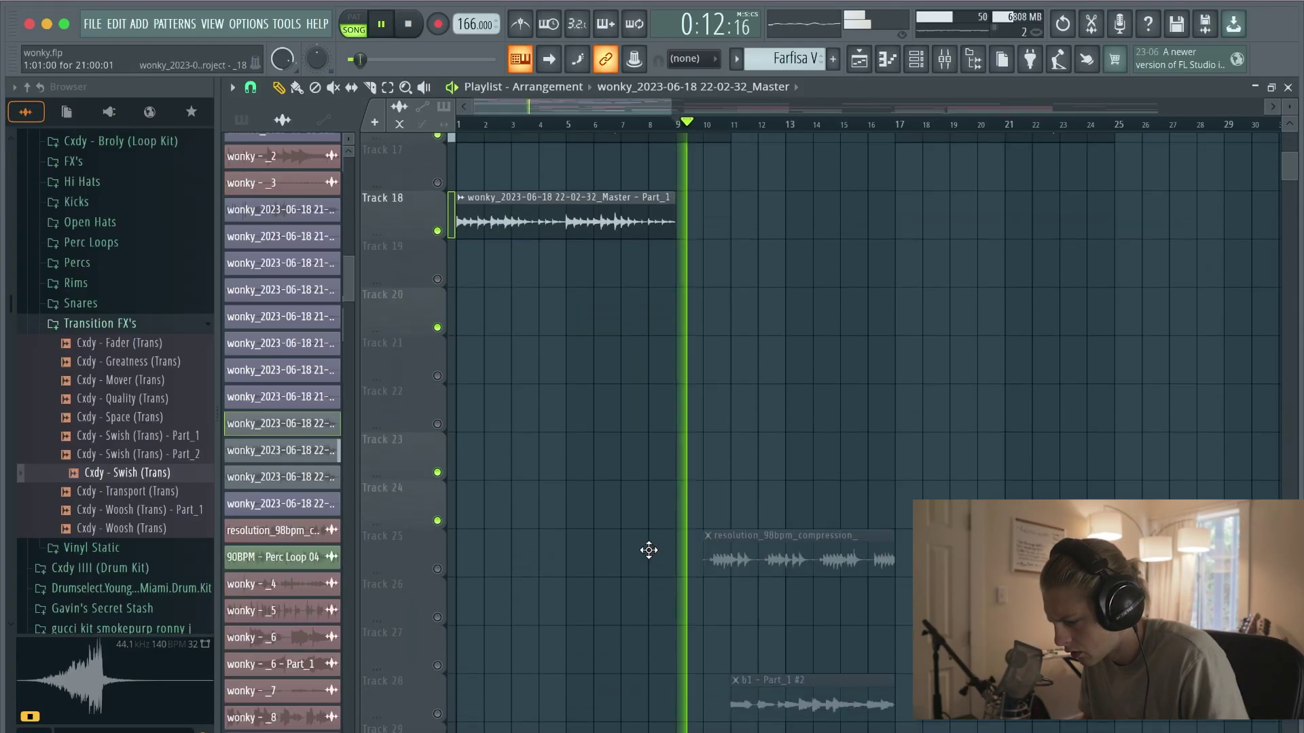
scroll(561, 423, "down", 2)
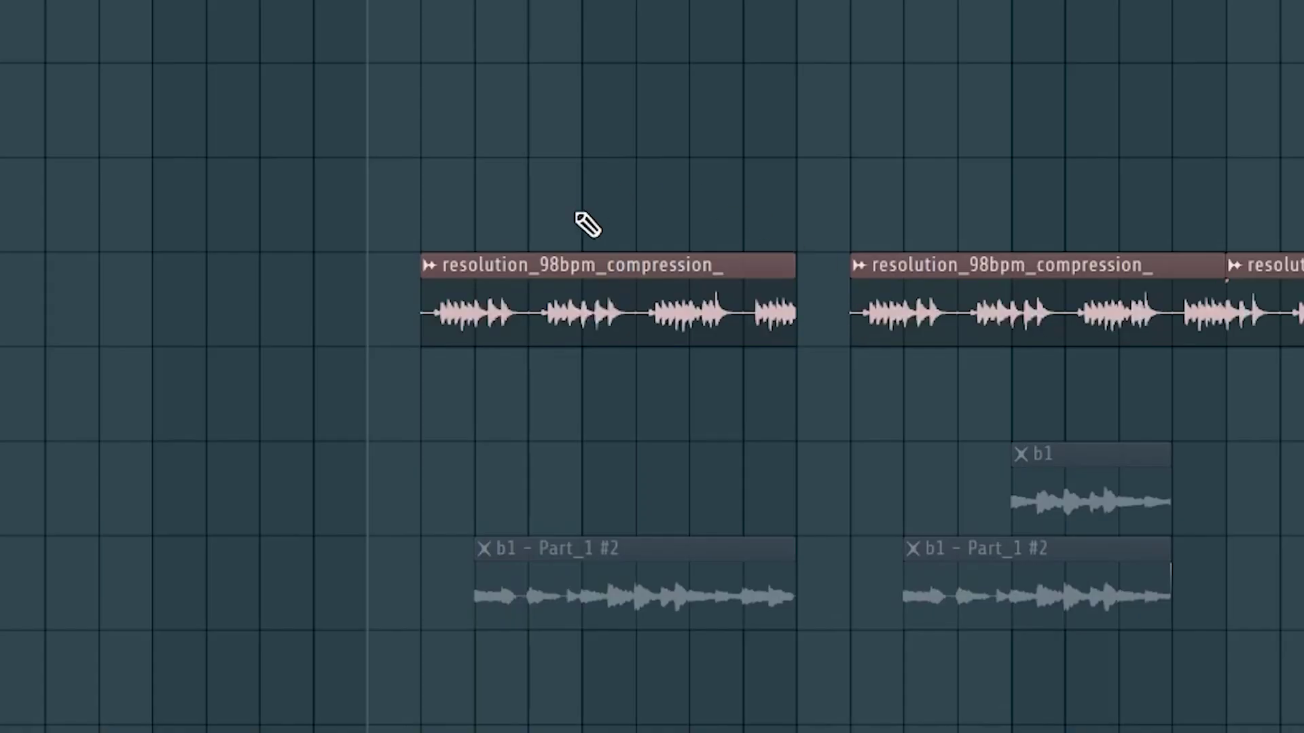
key("space")
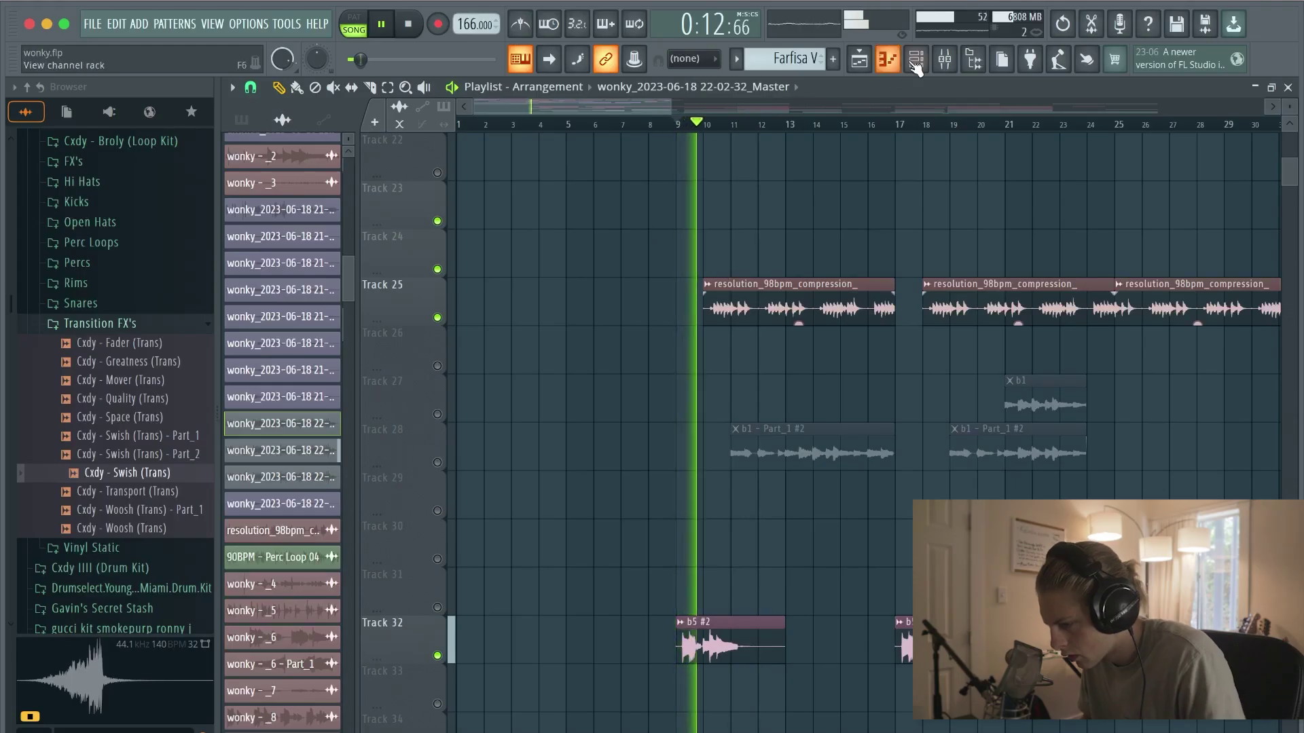
left_click(945, 61)
left_click(781, 277)
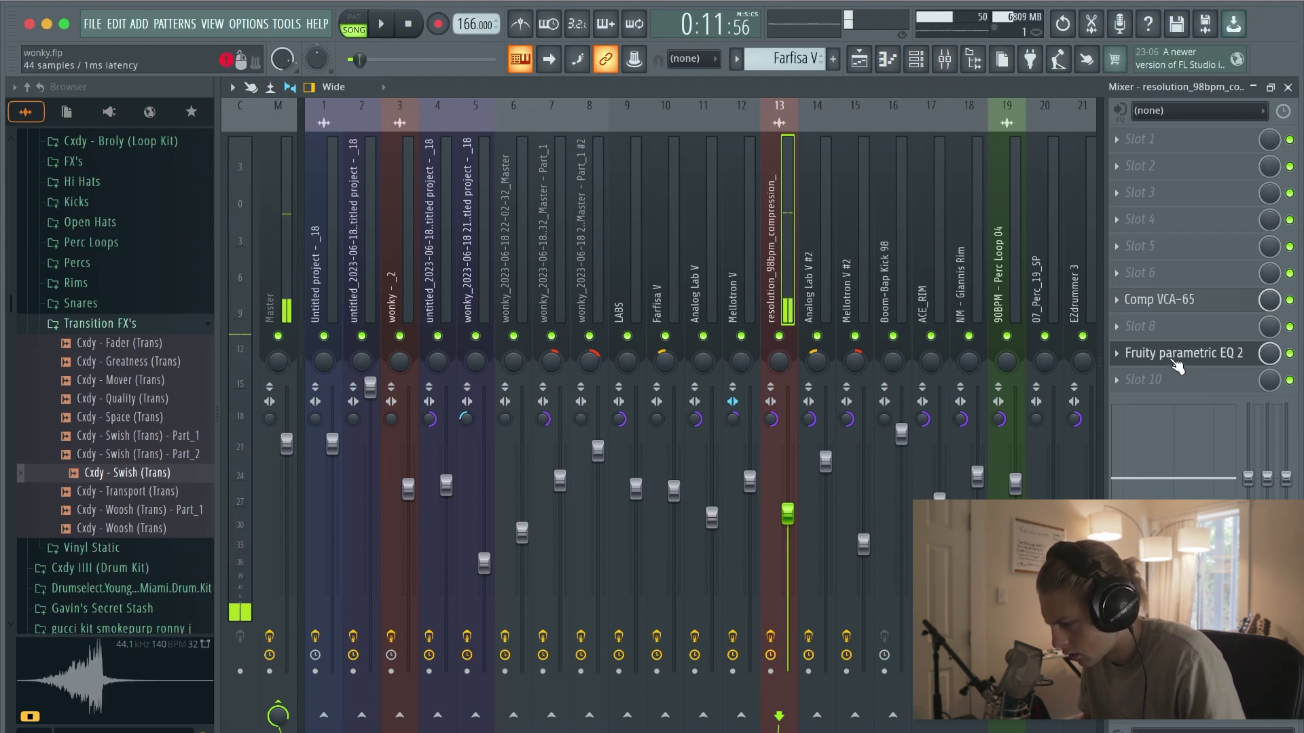
left_click(1173, 356)
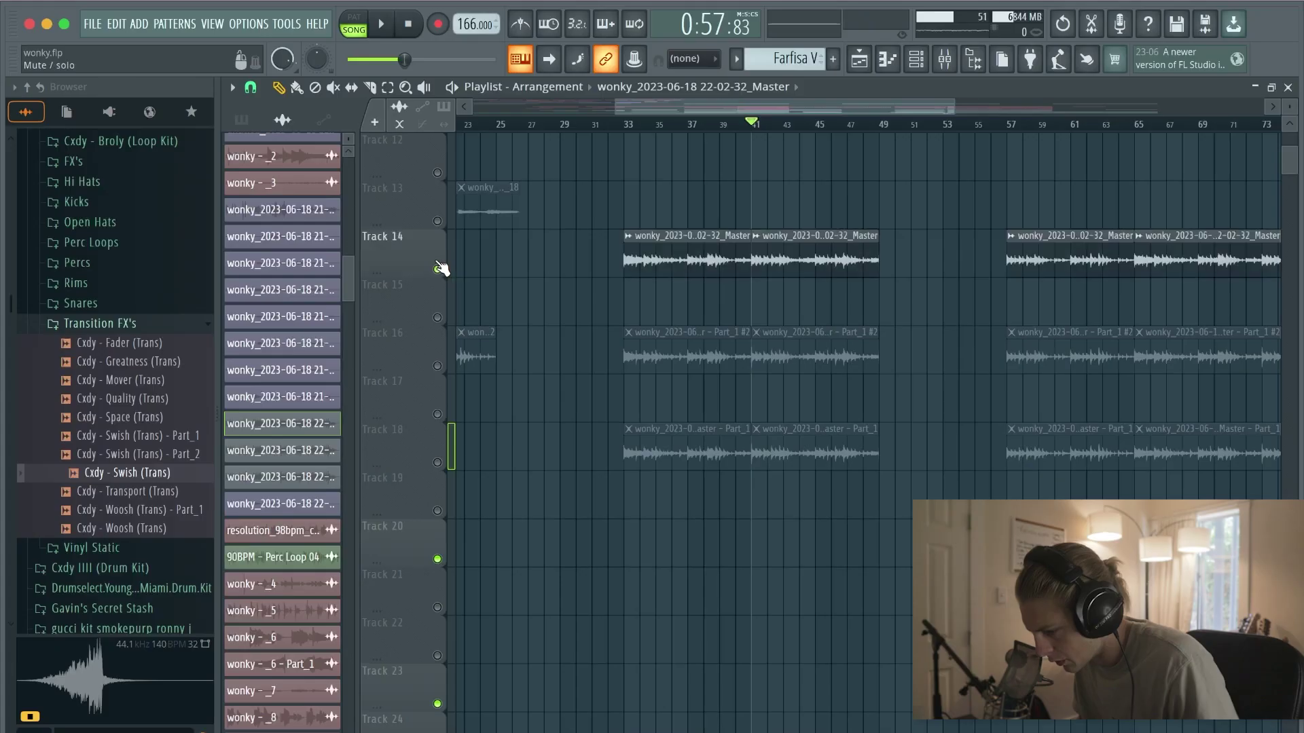
Unmute Tracks 16 and 18 alongside Track 14, and open the 90BPM - Perc Loop 04 clip on Track 26
left_click(437, 366)
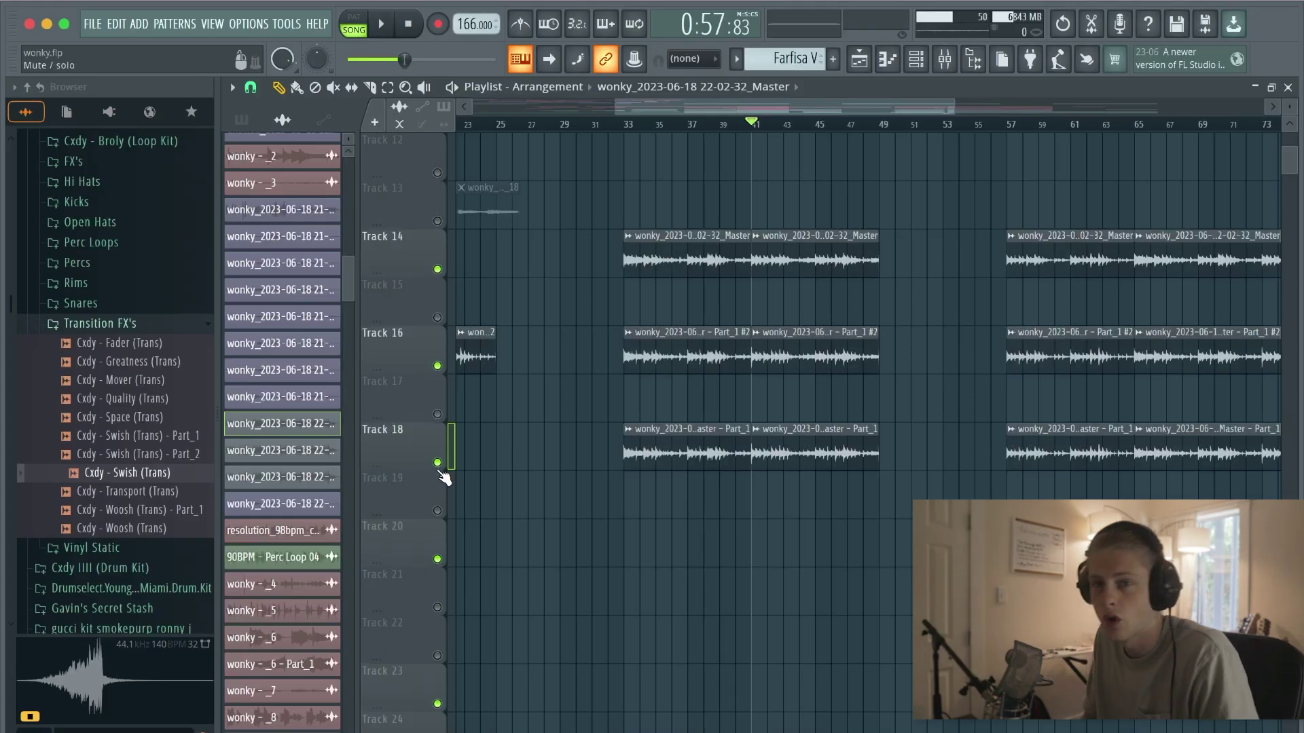
scroll(739, 537, "down", 2)
scroll(869, 544, "down", 8)
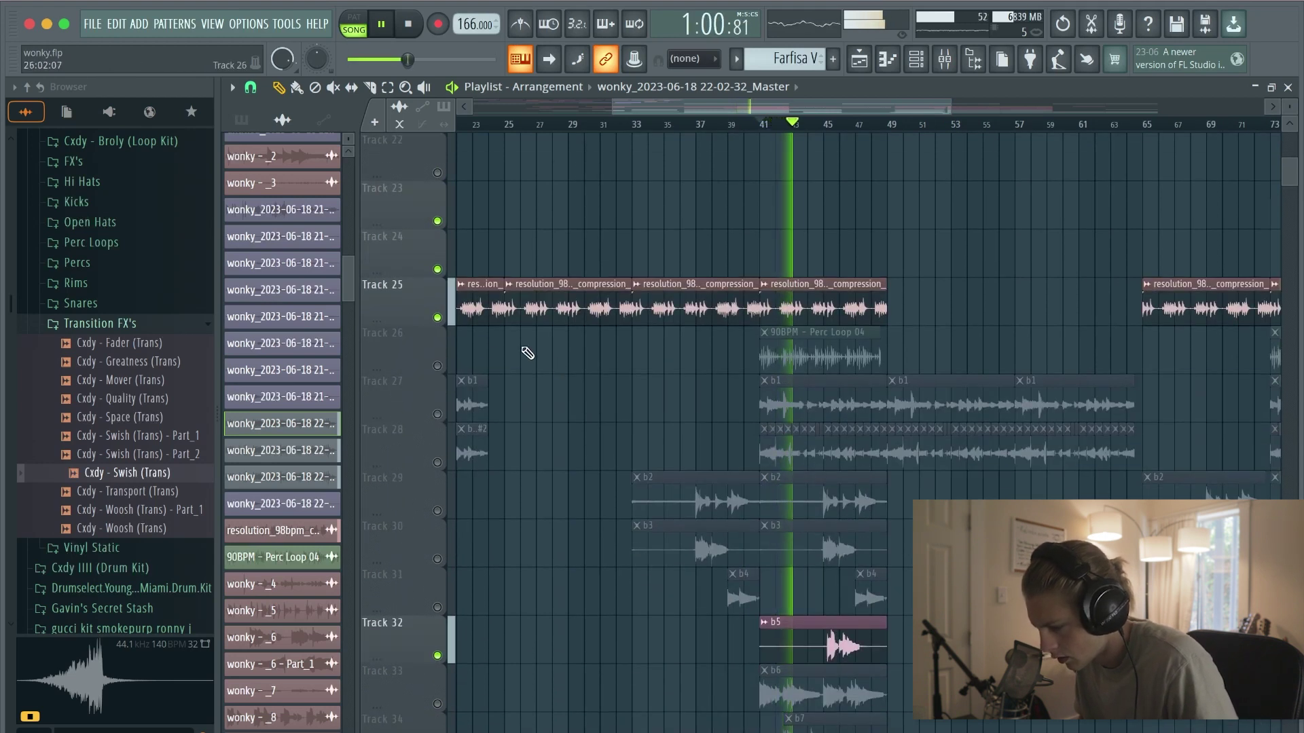
double_click(803, 342)
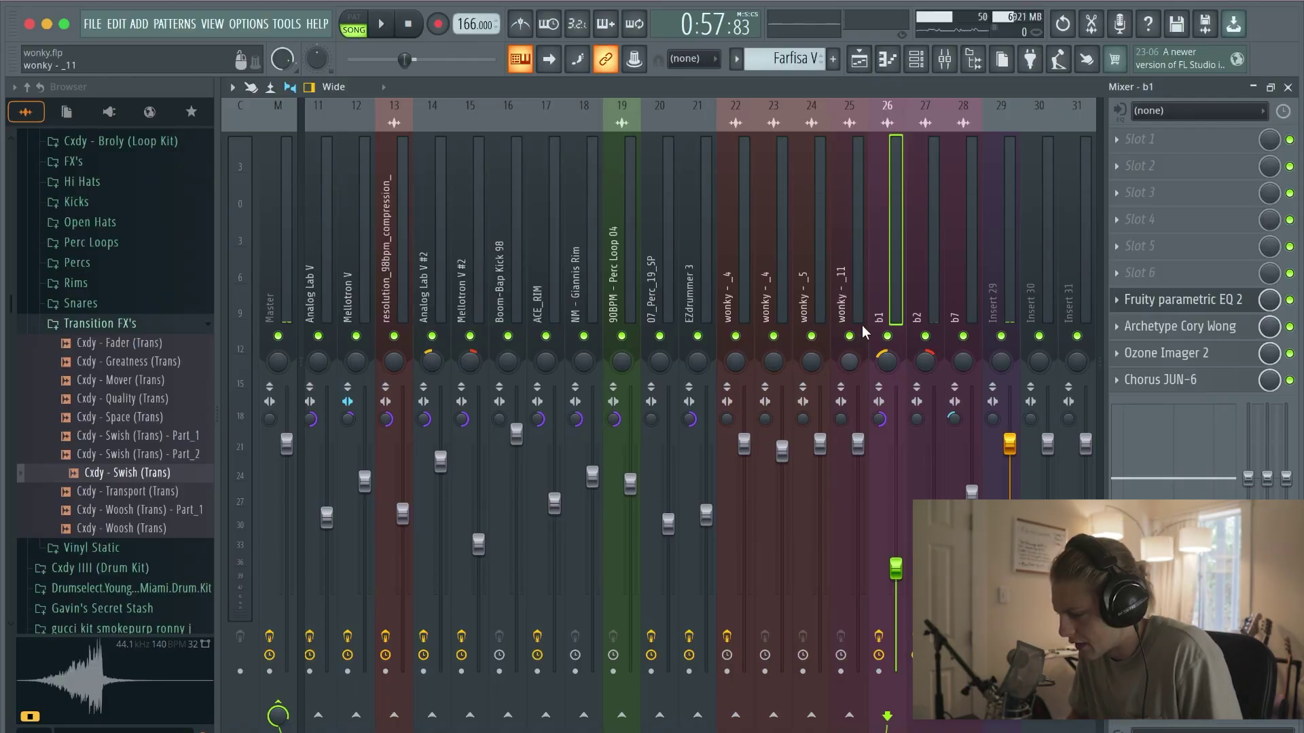
Return to the playlist and look over the tracks below the b1 clips on Track 28
left_click(857, 60)
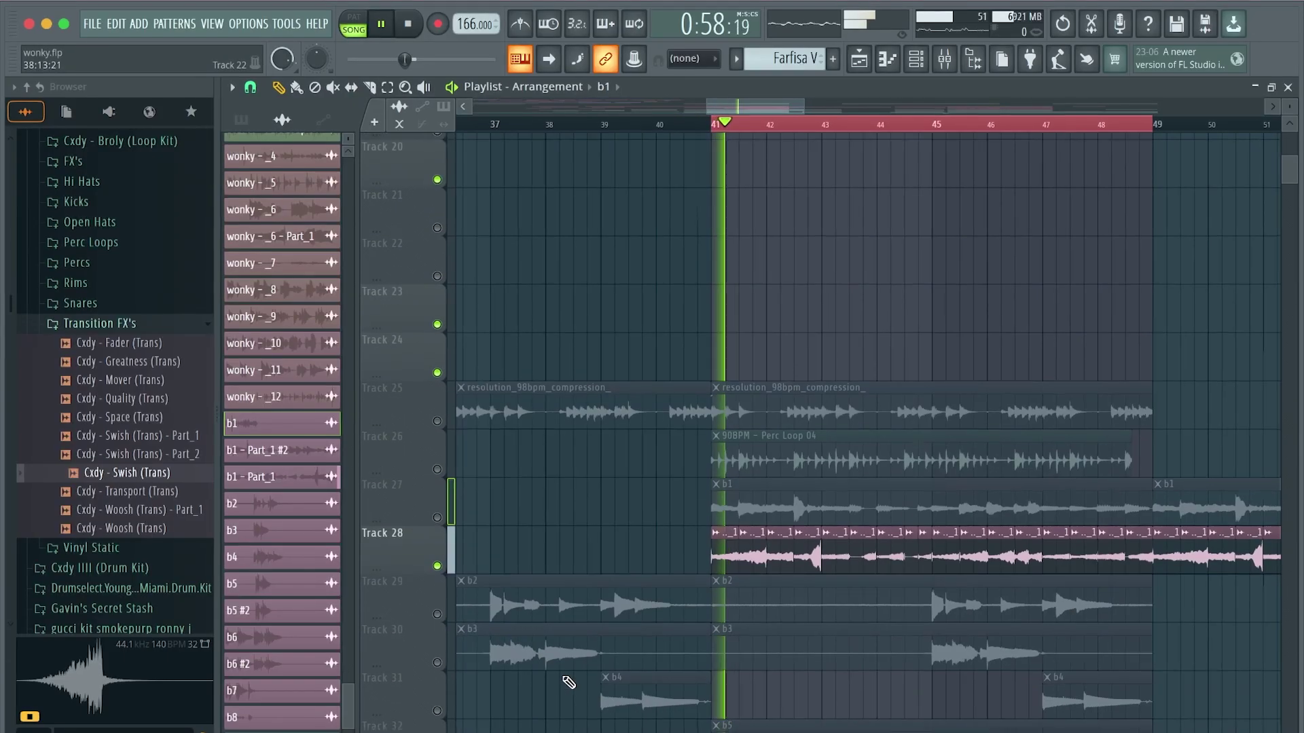
scroll(565, 683, "down", 10)
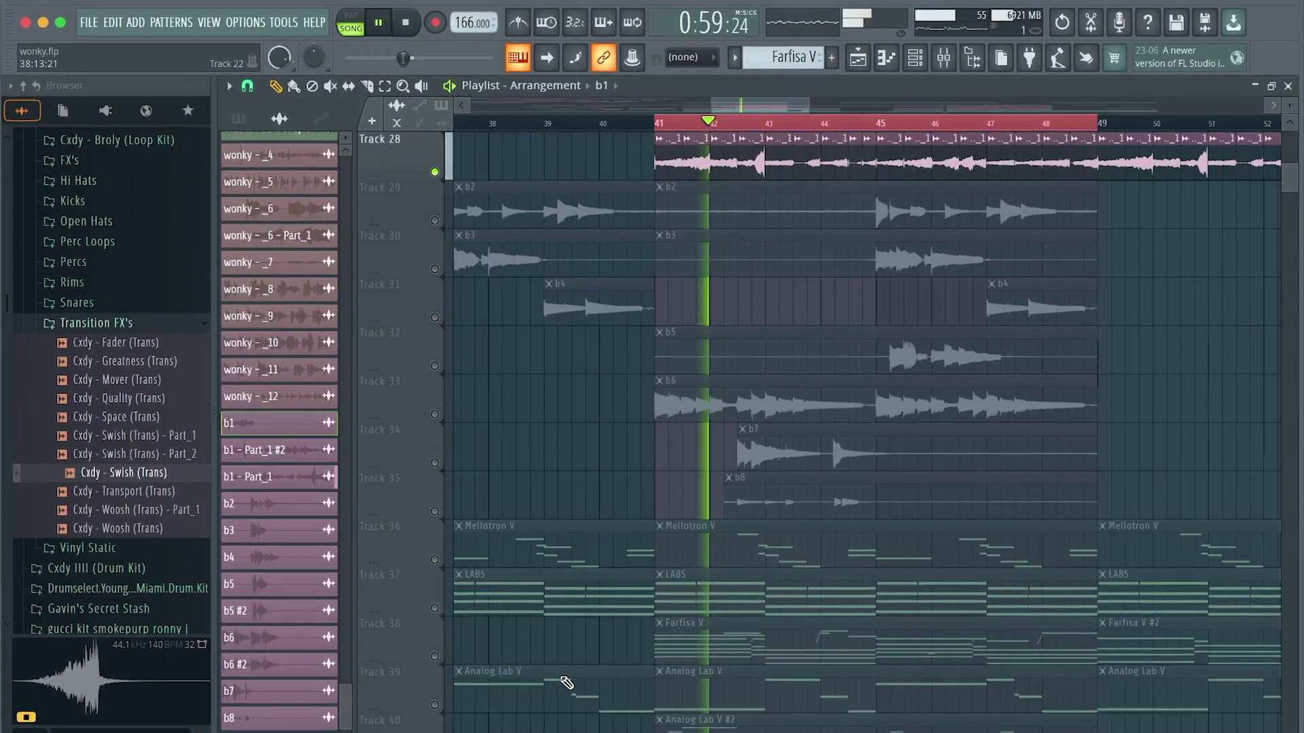
scroll(565, 683, "up", 11)
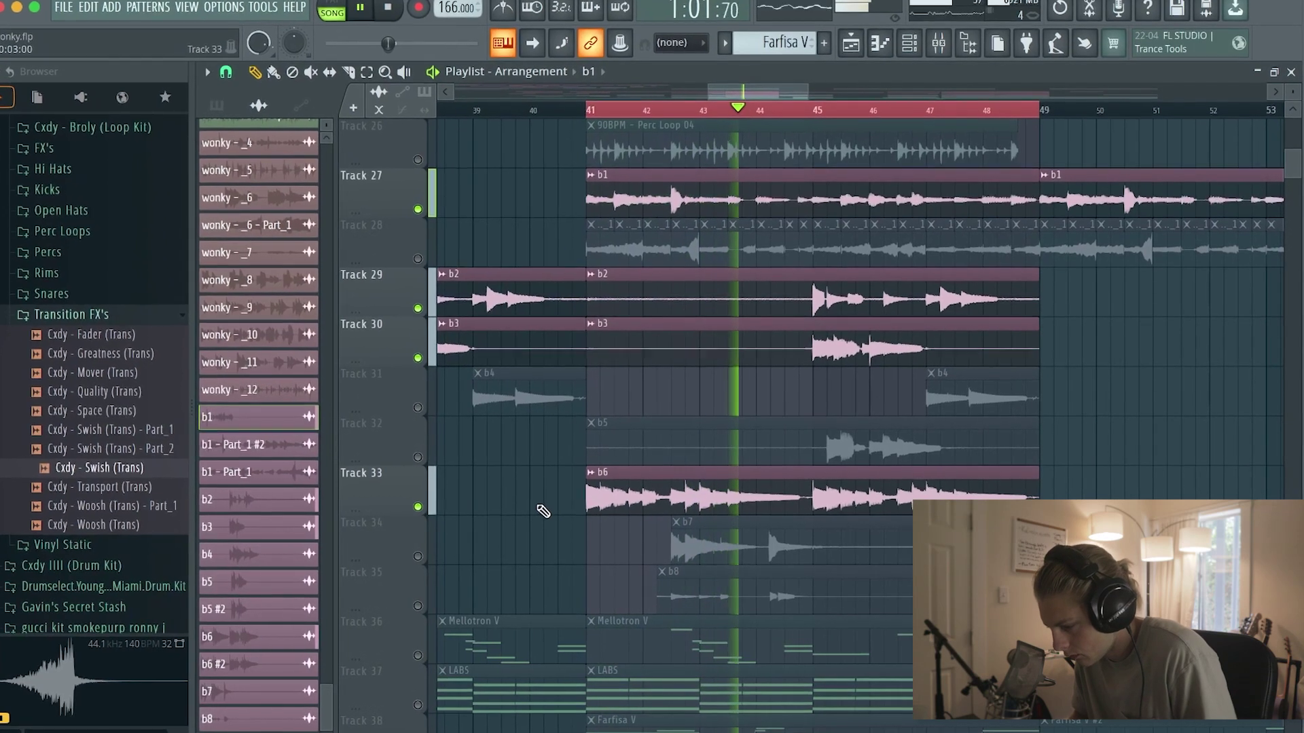
Mute the b1, b2 and b3 clips on Tracks 27, 29 and 30
left_click(408, 204)
left_click(408, 303)
left_click(408, 354)
scroll(401, 352, "down", 3)
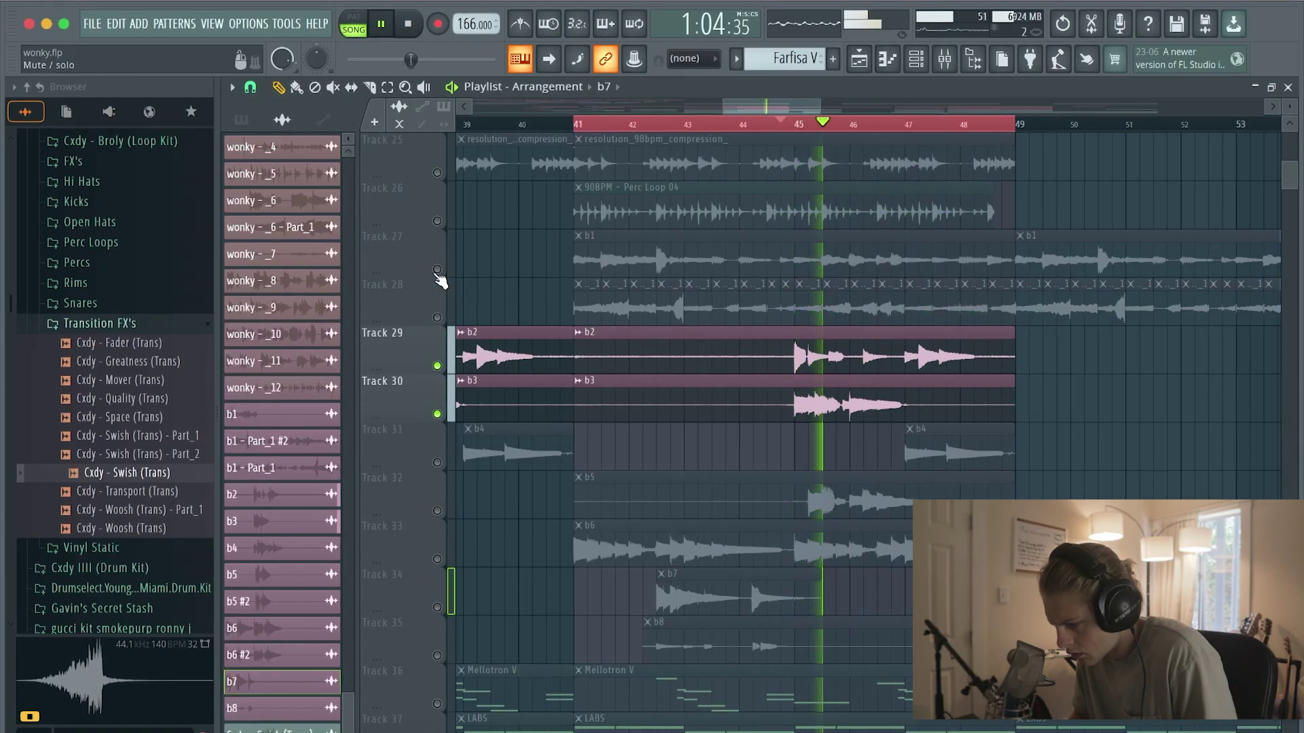
Unmute Tracks 27, 26 and 25 to add the b1 clips, the perc loop and the resolution loop to playback
scroll(497, 284, "up", 2)
left_click(436, 366)
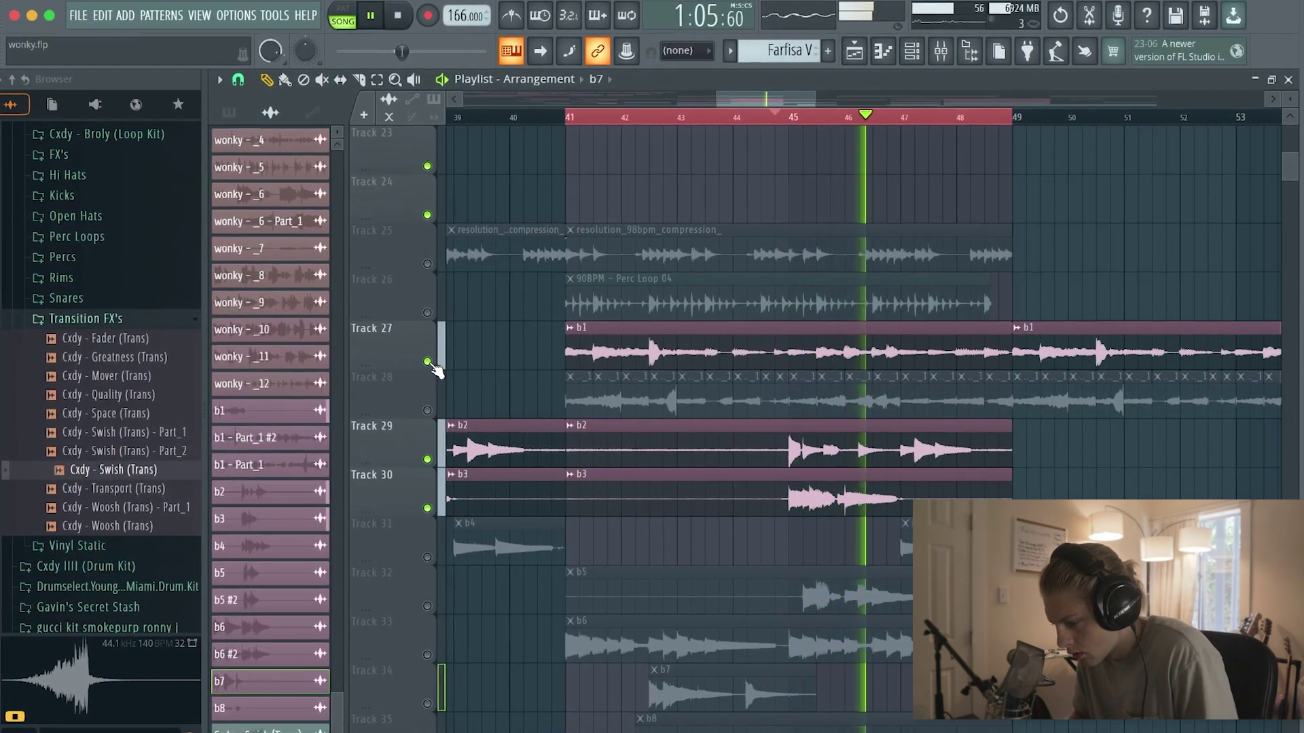
left_click(423, 311)
left_click(423, 262)
Unmute the three Master sample layers on Tracks 14, 16 and 18
scroll(495, 320, "up", 10)
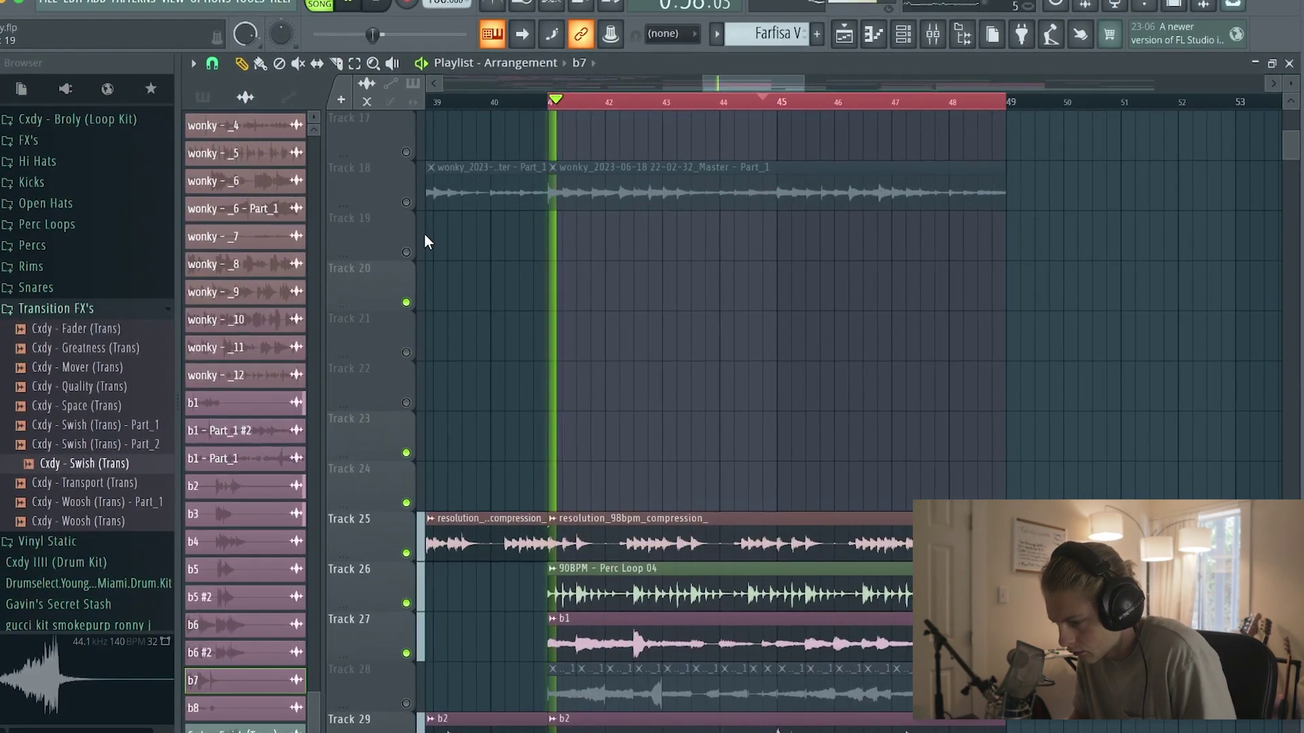
left_click(400, 450)
left_click(400, 552)
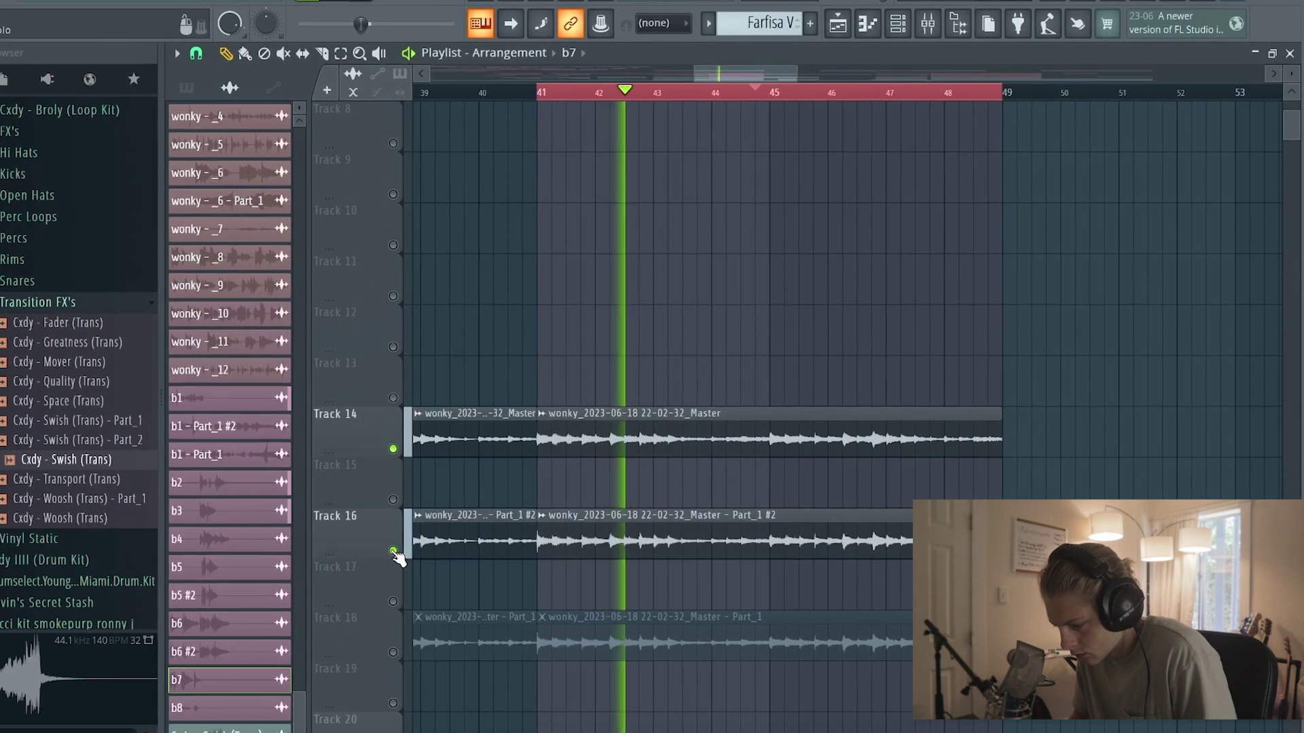
left_click(400, 653)
Unmute Track 28 and Tracks 31 through 35 to bring in the remaining b1 and b4 to b8 clips
scroll(615, 619, "down", 8)
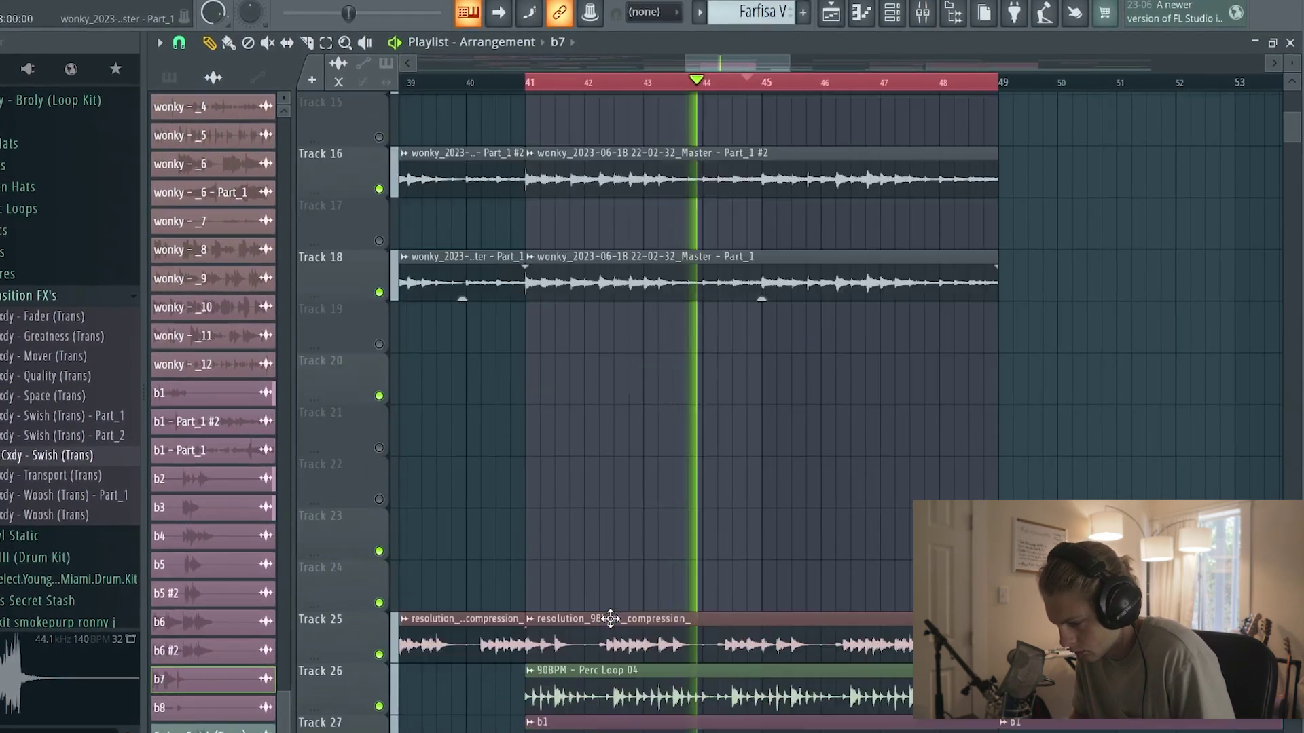
scroll(640, 578, "down", 3)
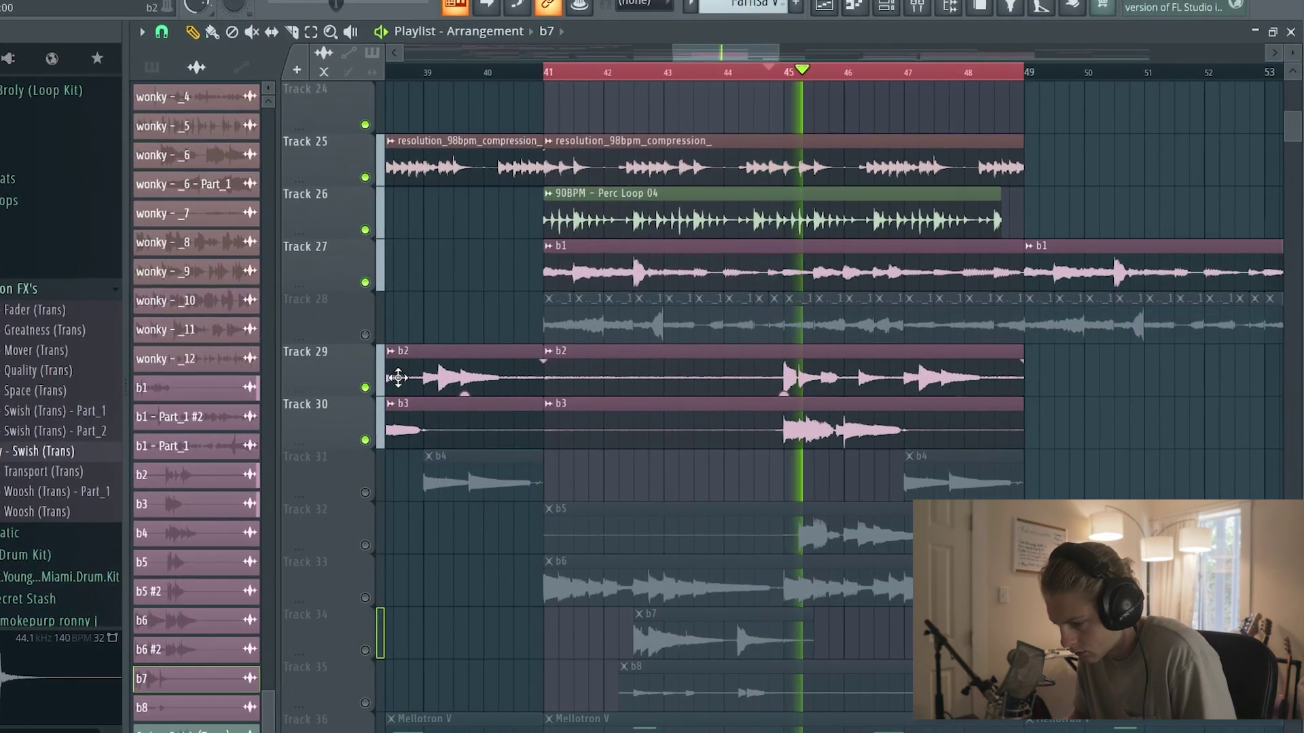
left_click(373, 343)
scroll(499, 415, "down", 3)
left_click(358, 282)
left_click(346, 327)
left_click(345, 380)
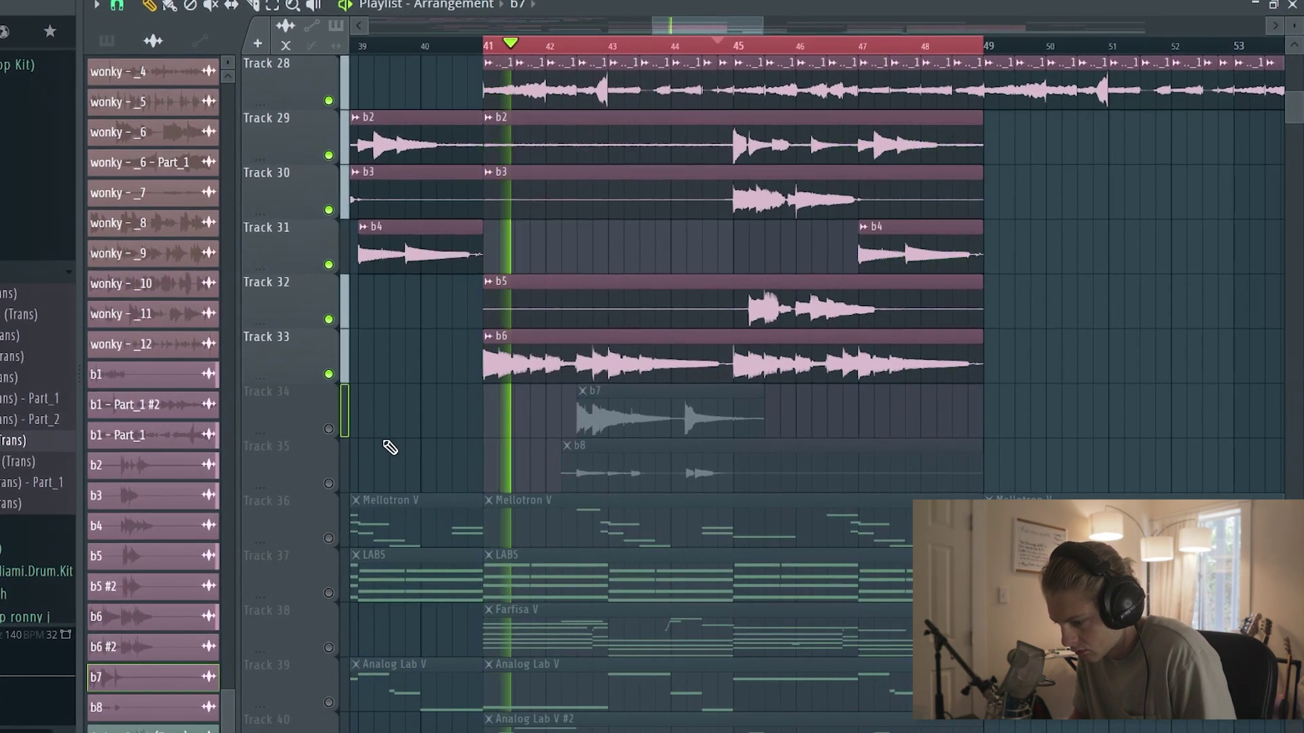
left_click(334, 431)
left_click(335, 481)
scroll(450, 553, "down", 4)
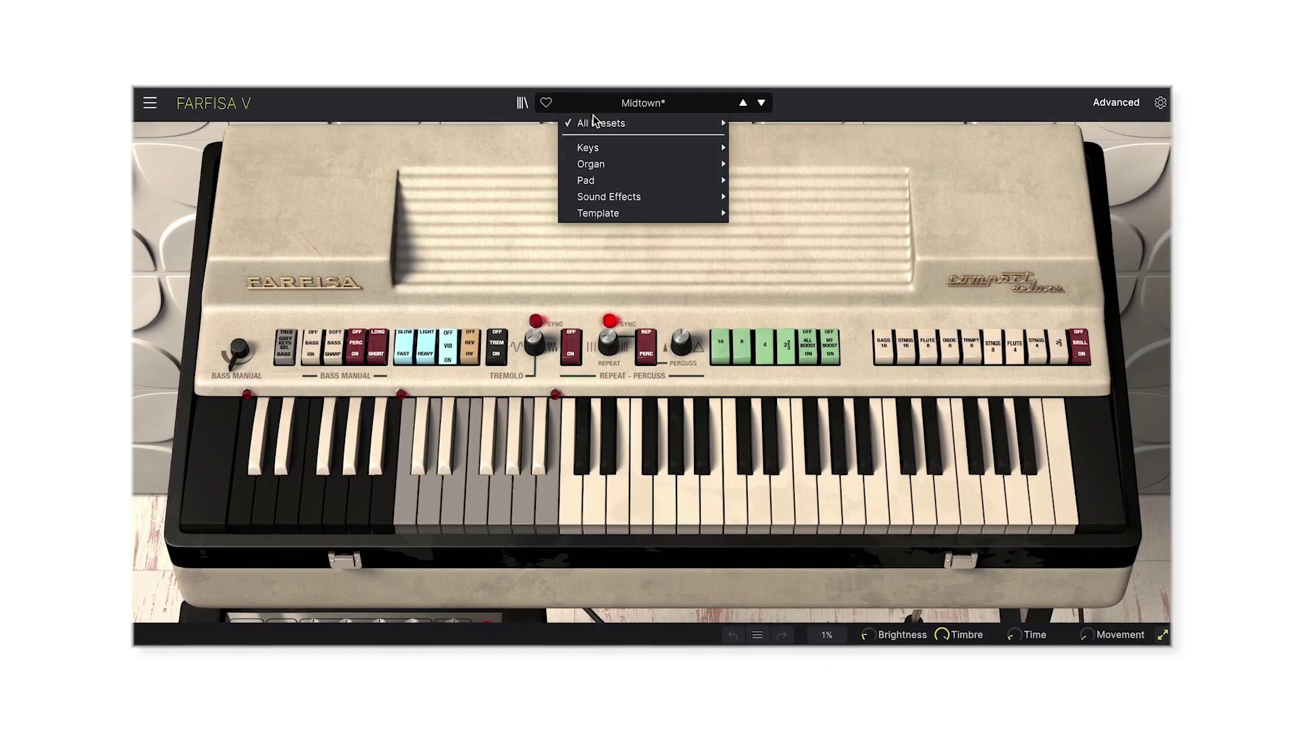
Examine the chord notes of the Farfisa V part in the piano roll
mouse_move(611, 112)
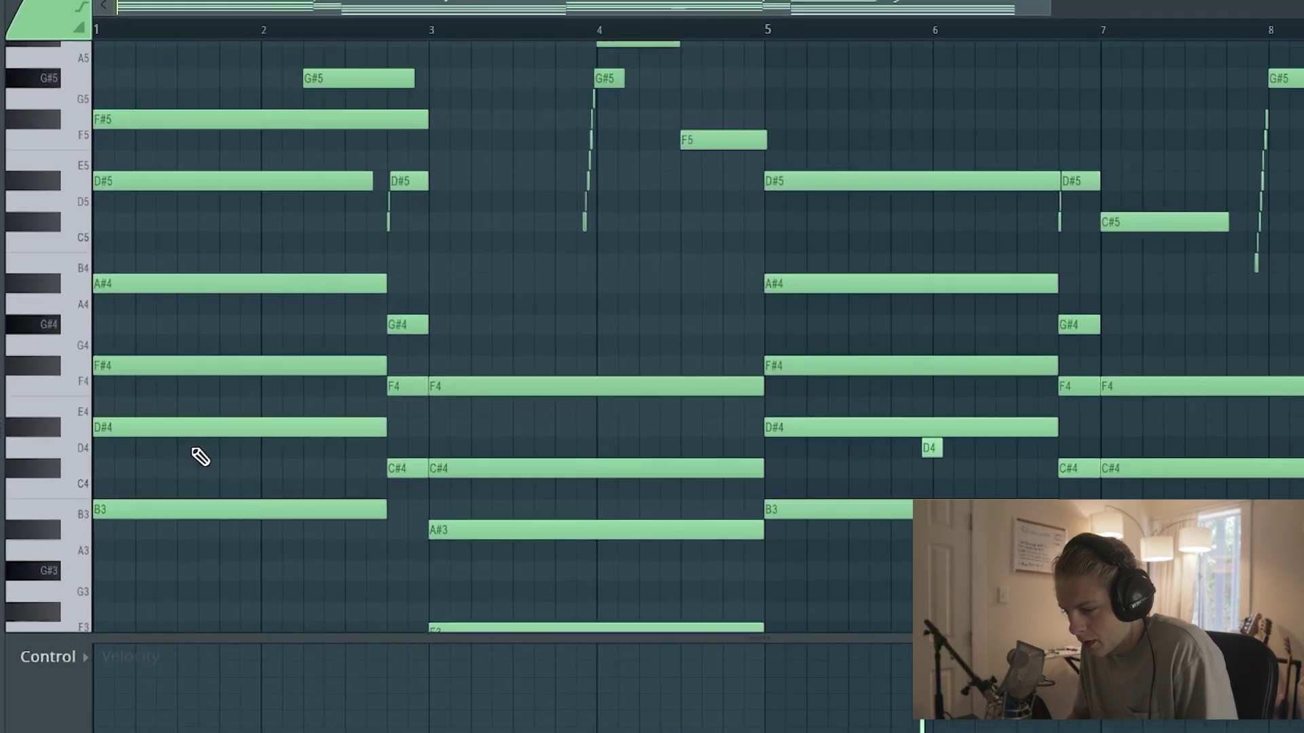
scroll(200, 457, "up", 2)
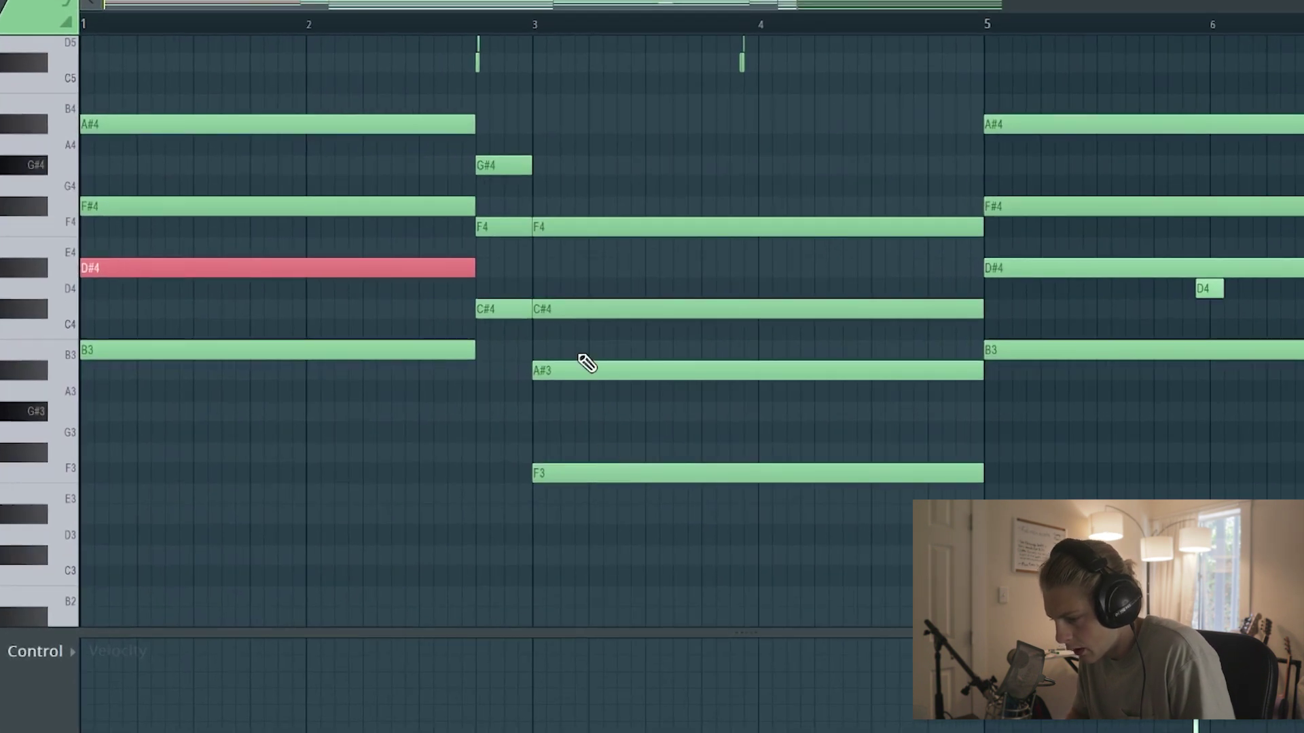
Play the first four bars of the Farfisa V part in the piano roll and follow its upper melody notes
left_click(559, 230)
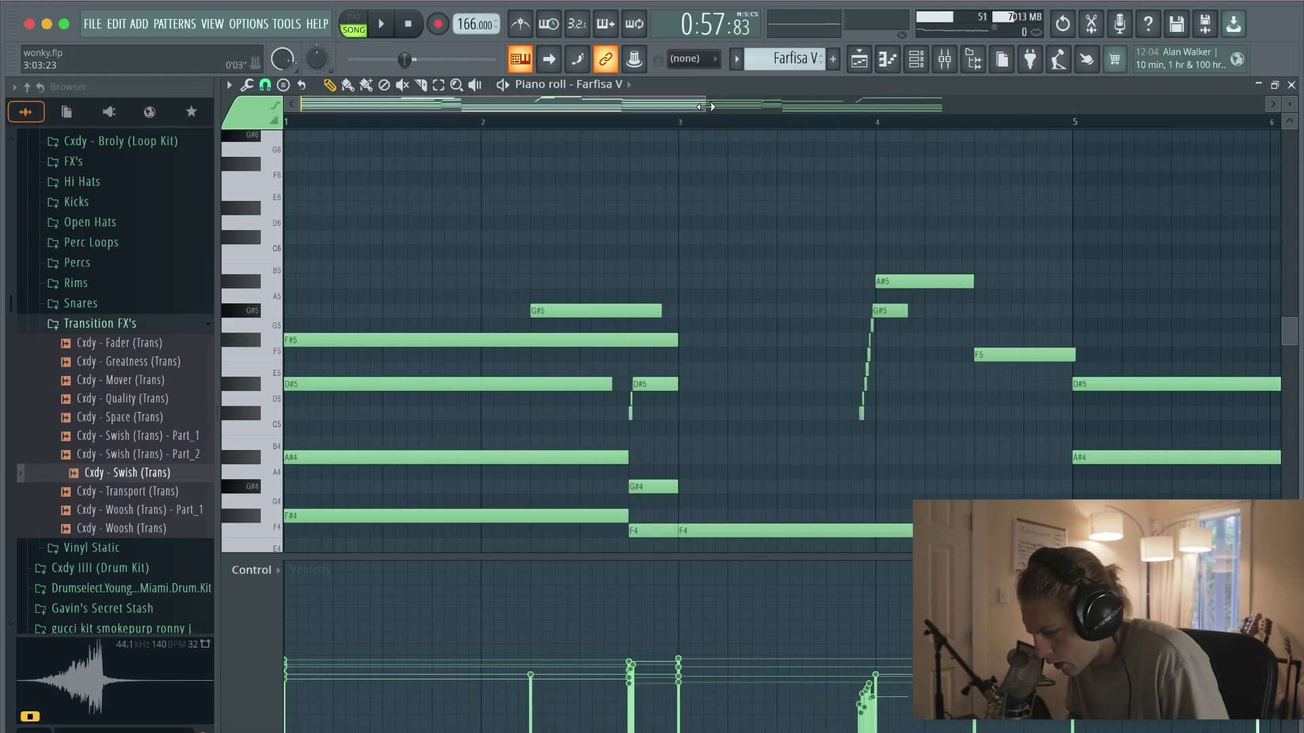
scroll(577, 300, "up", 1)
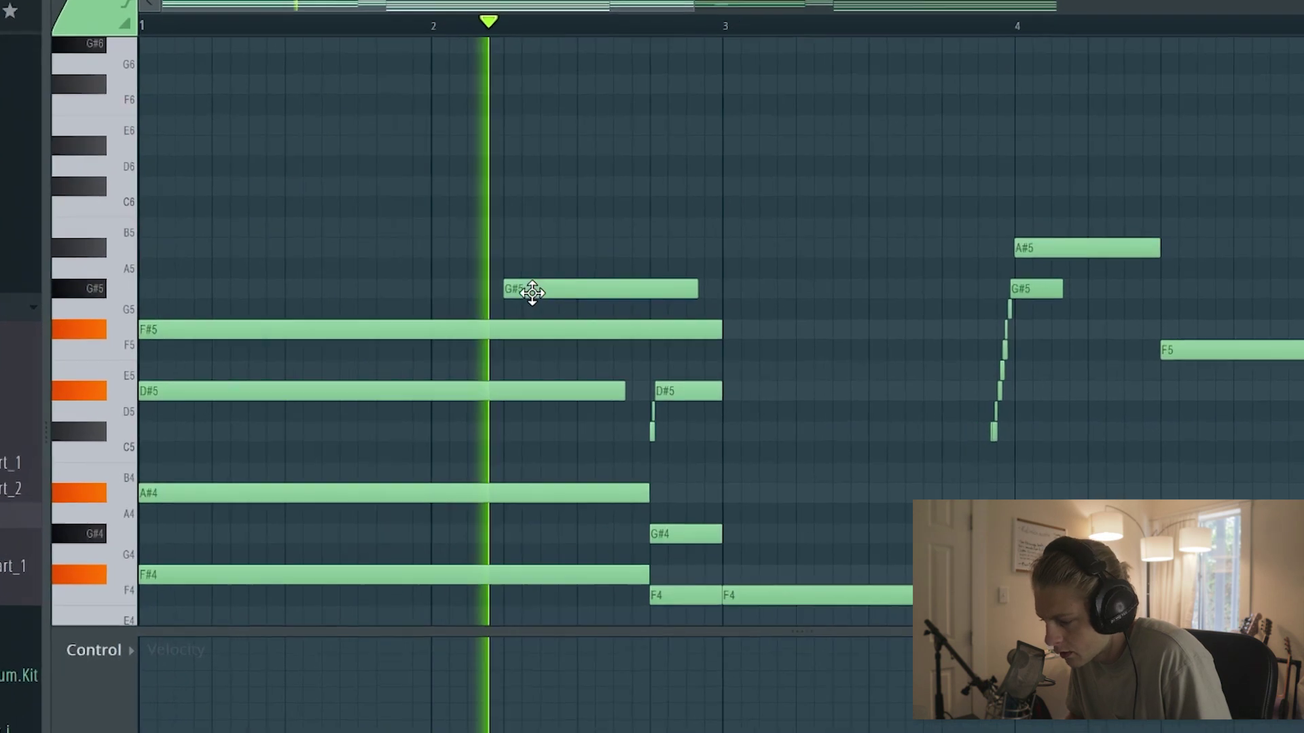
key("space")
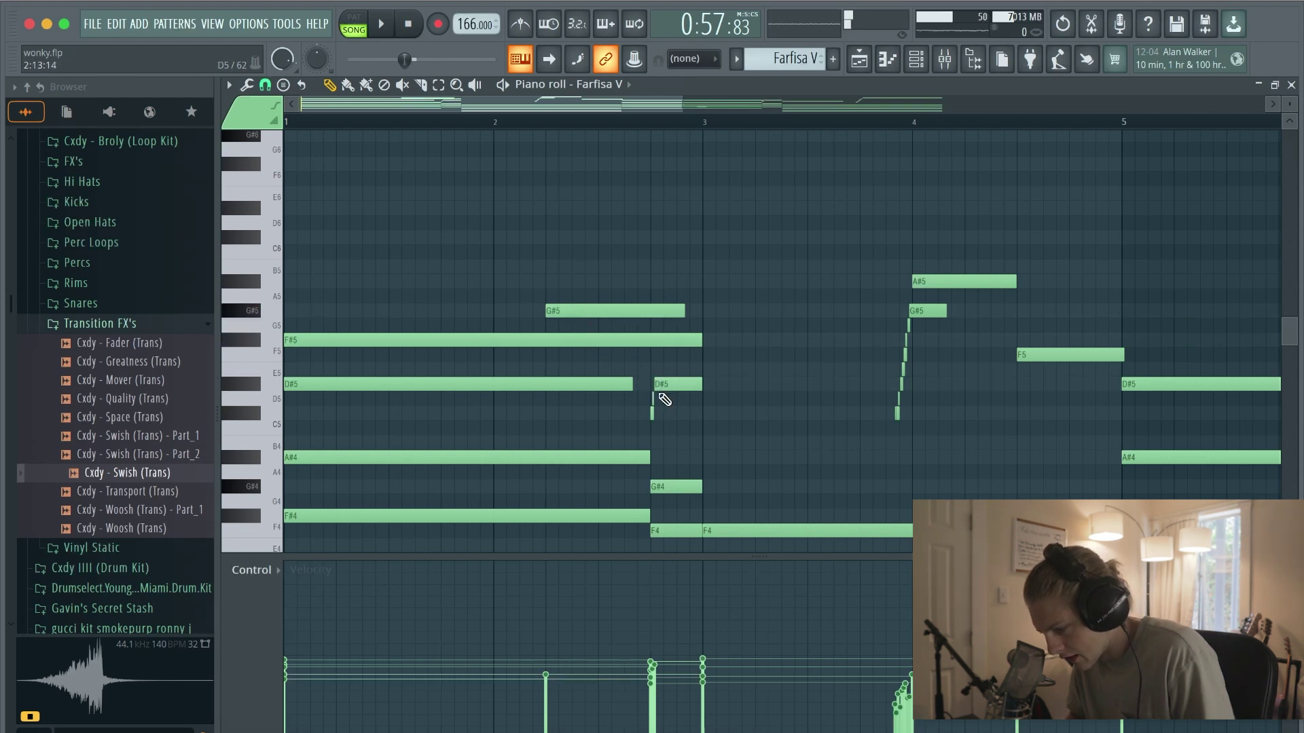
key("space")
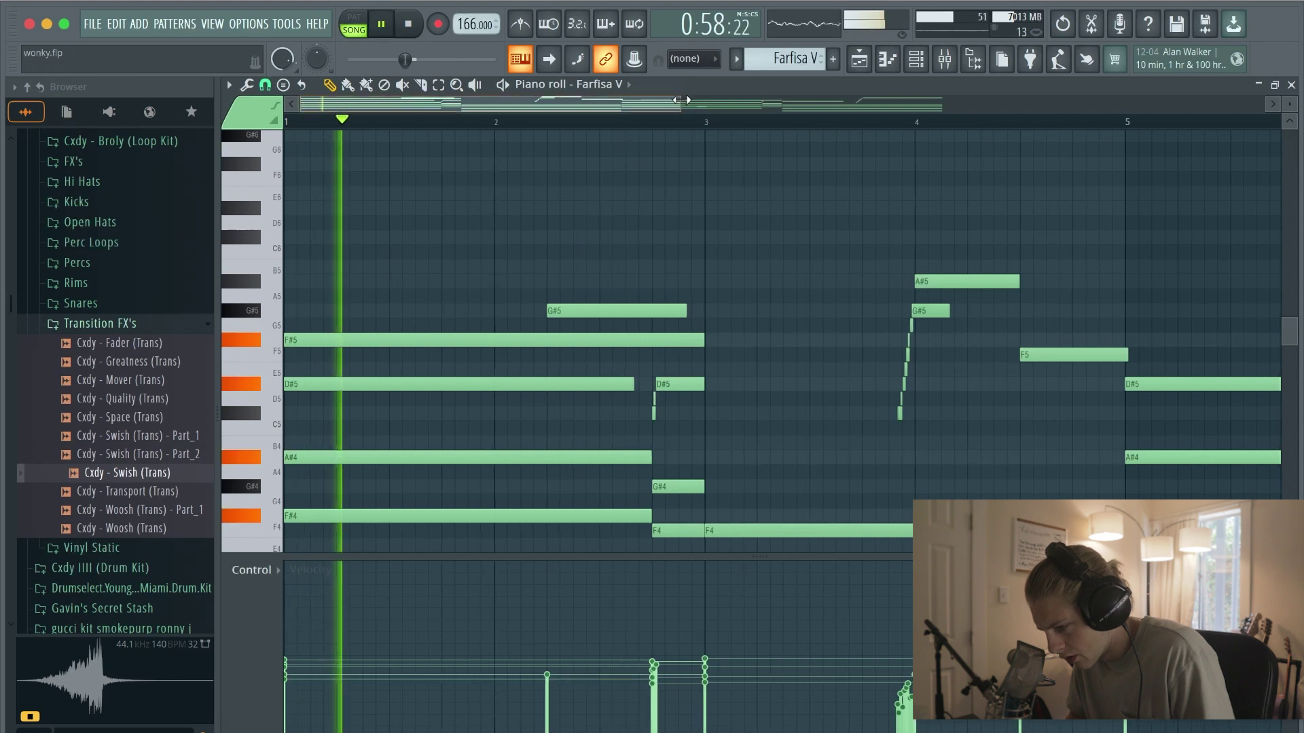
scroll(603, 125, "up", 2)
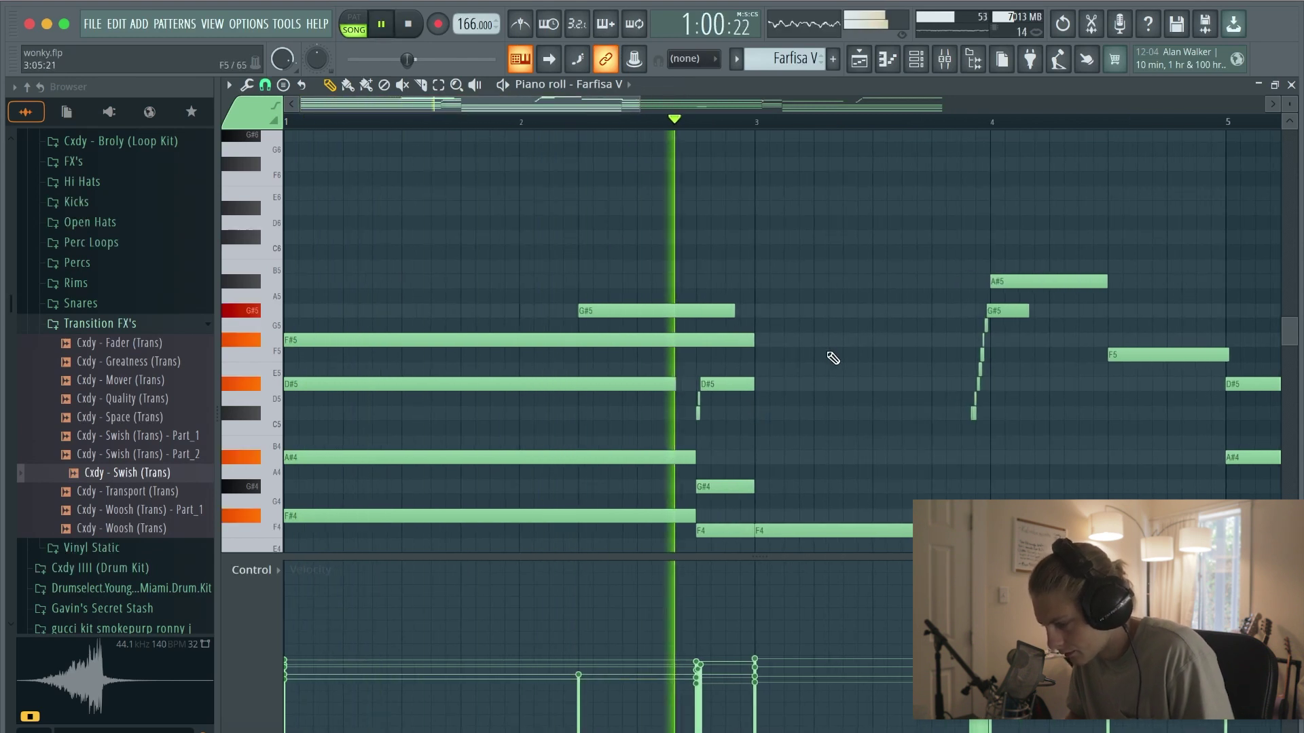
scroll(830, 358, "right", 1)
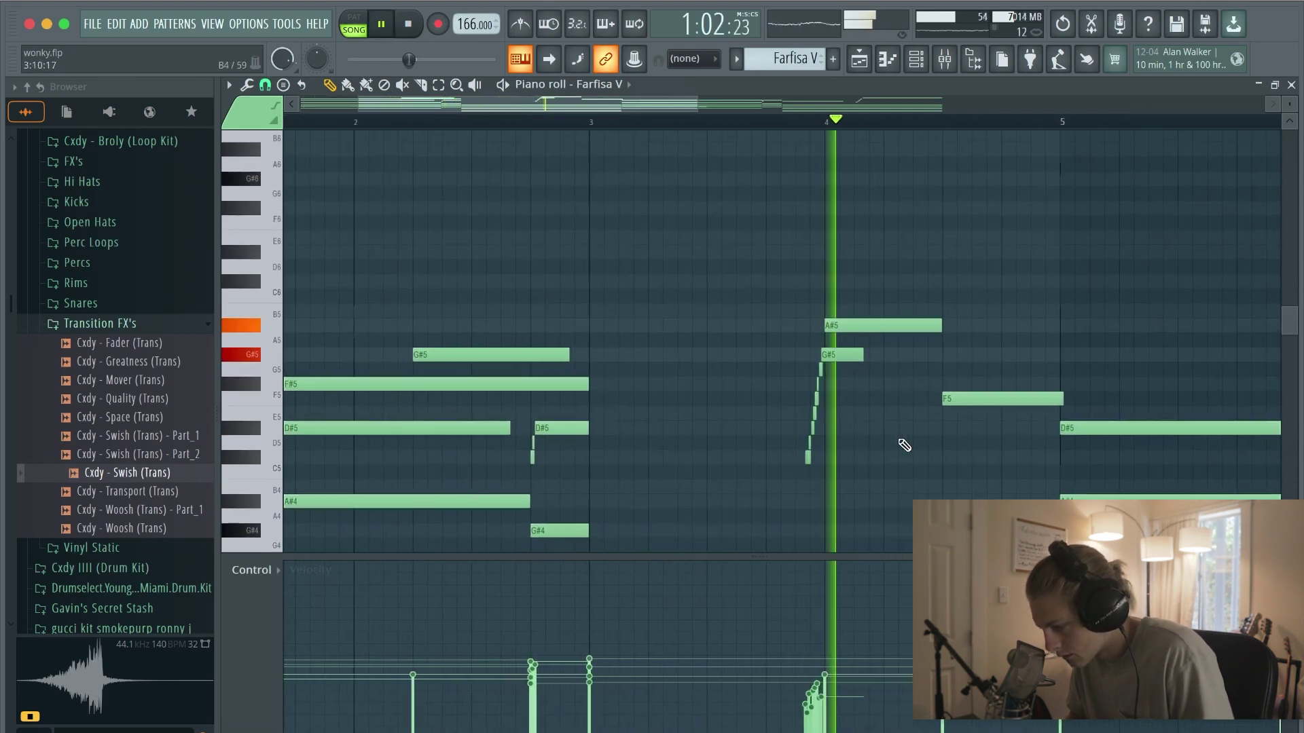
scroll(739, 306, "down", 2)
key("space")
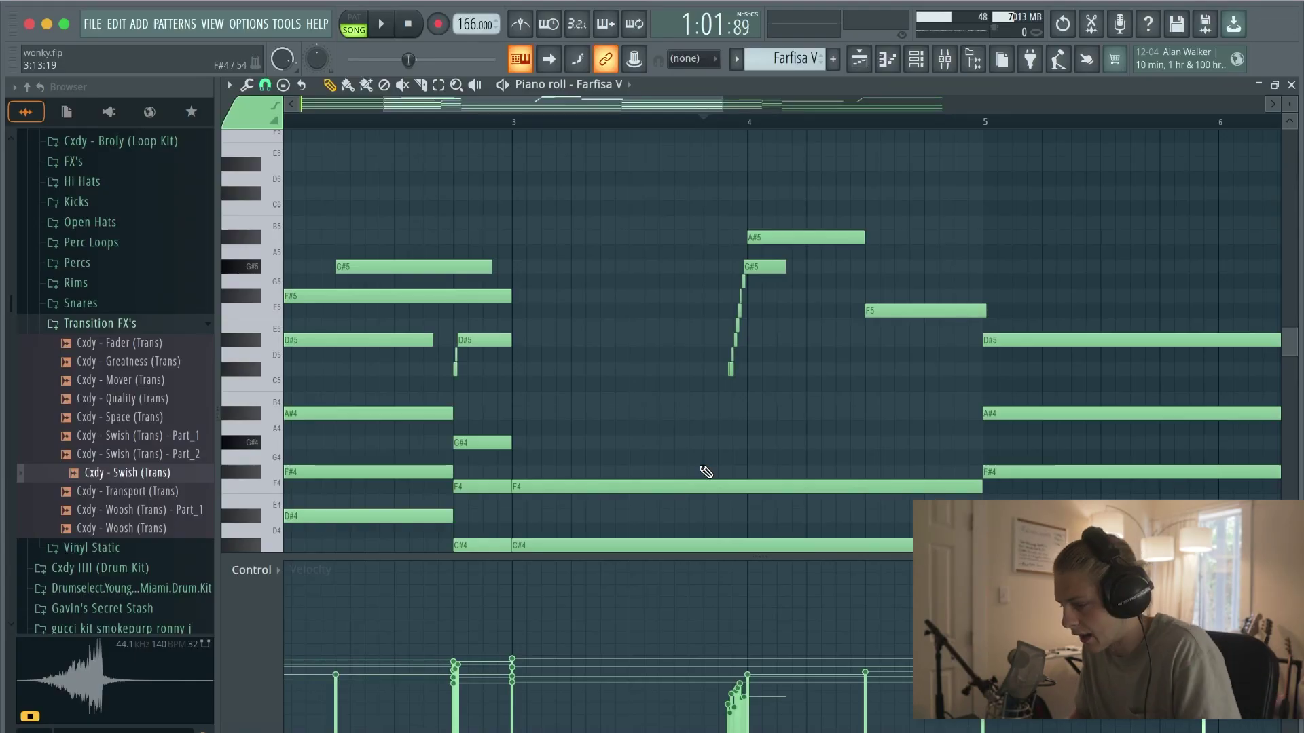
Play the rest of the Farfisa V part from bar 4 and review its closing chords and melody slides
key("space")
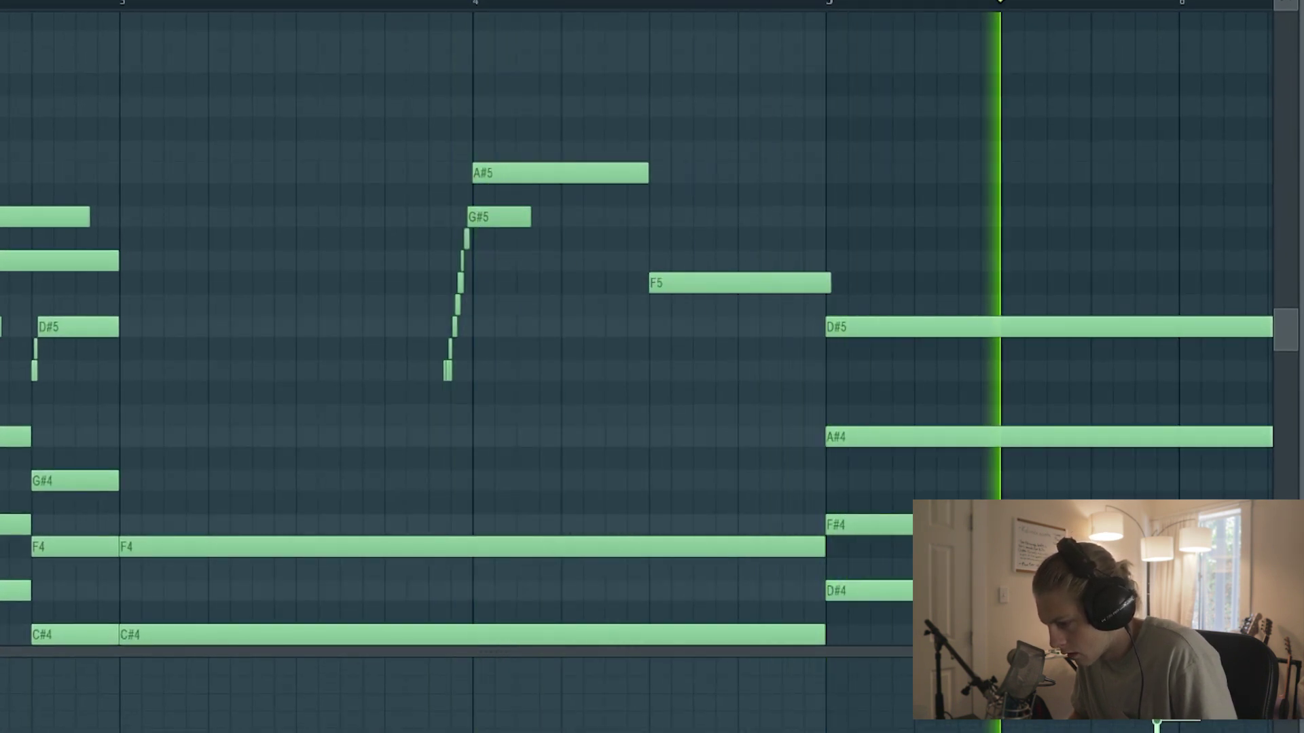
scroll(741, 113, "down", 2)
scroll(539, 384, "down", 3)
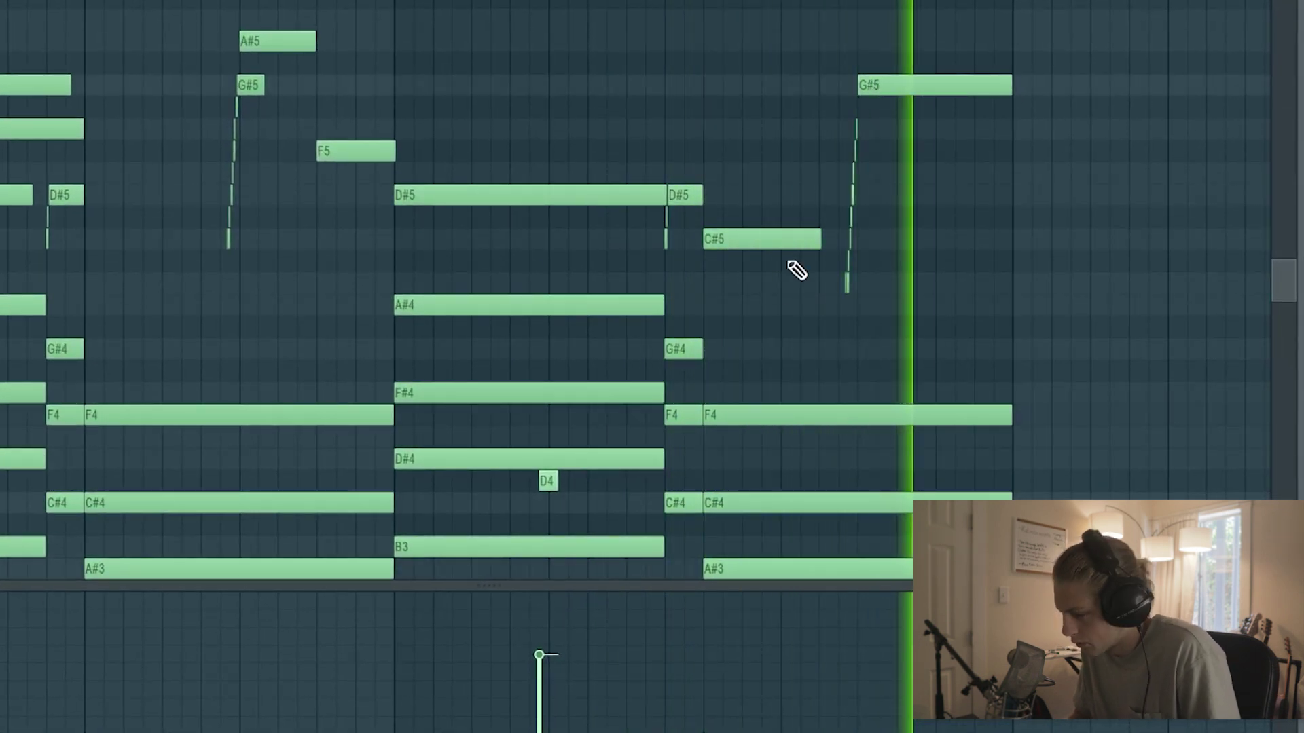
scroll(841, 347, "down", 5)
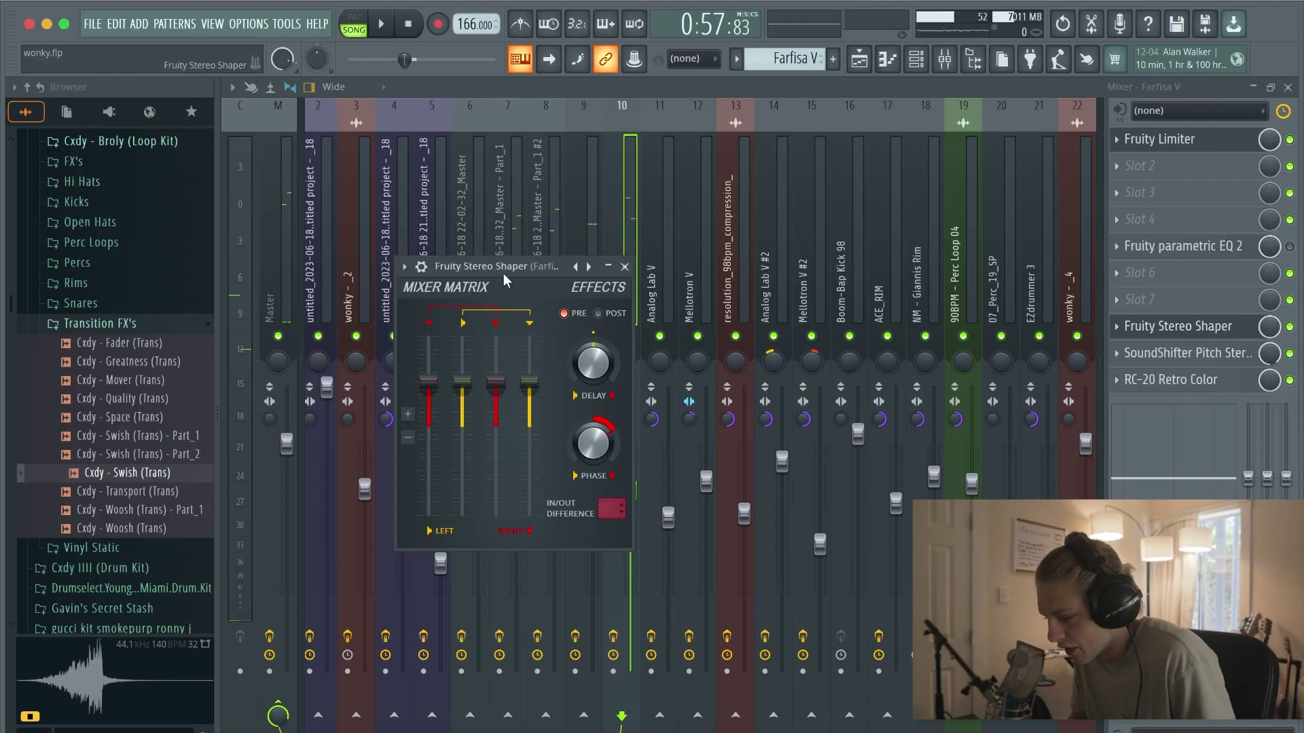
Review the Fruity Stereo Shaper settings on the Farfisa V mixer track and close the effect
left_click_drag(503, 273, 503, 255)
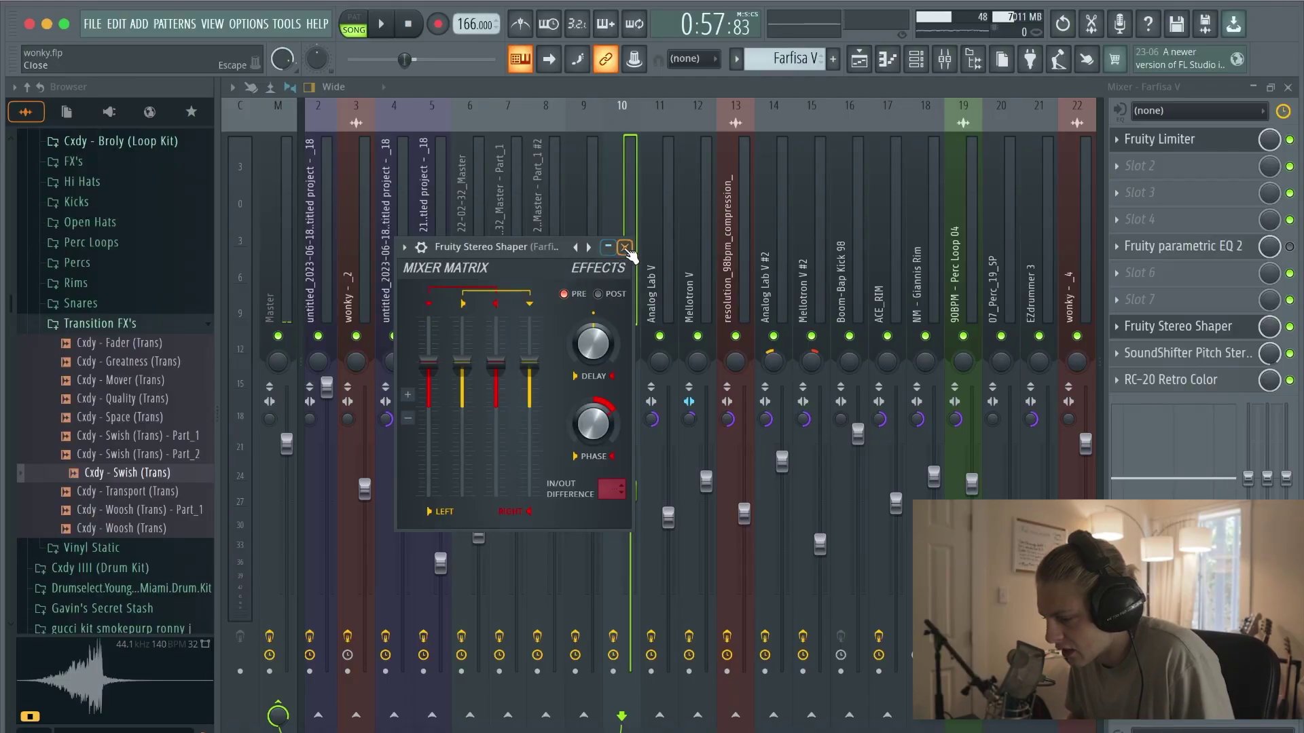
left_click(624, 247)
key("F5")
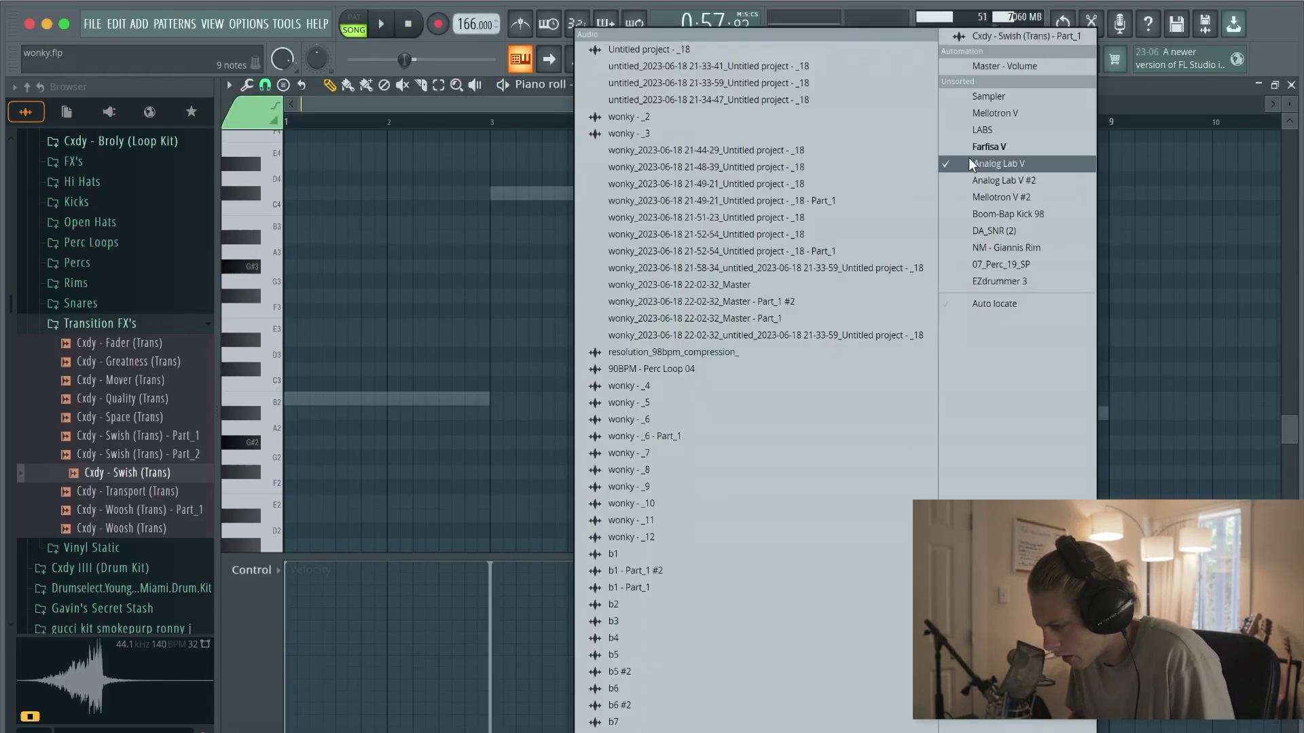
Show the Analog Lab V part in the piano roll and play through its single-note line
left_click(970, 161)
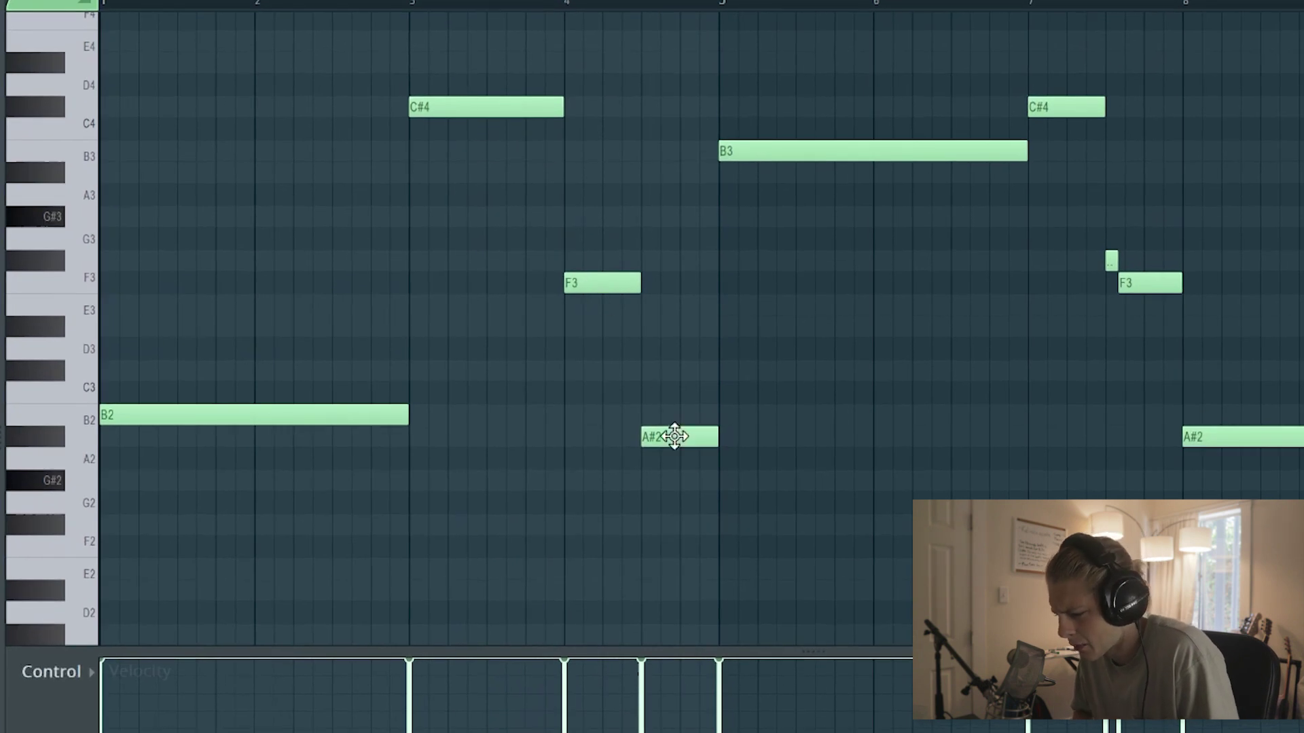
key("space")
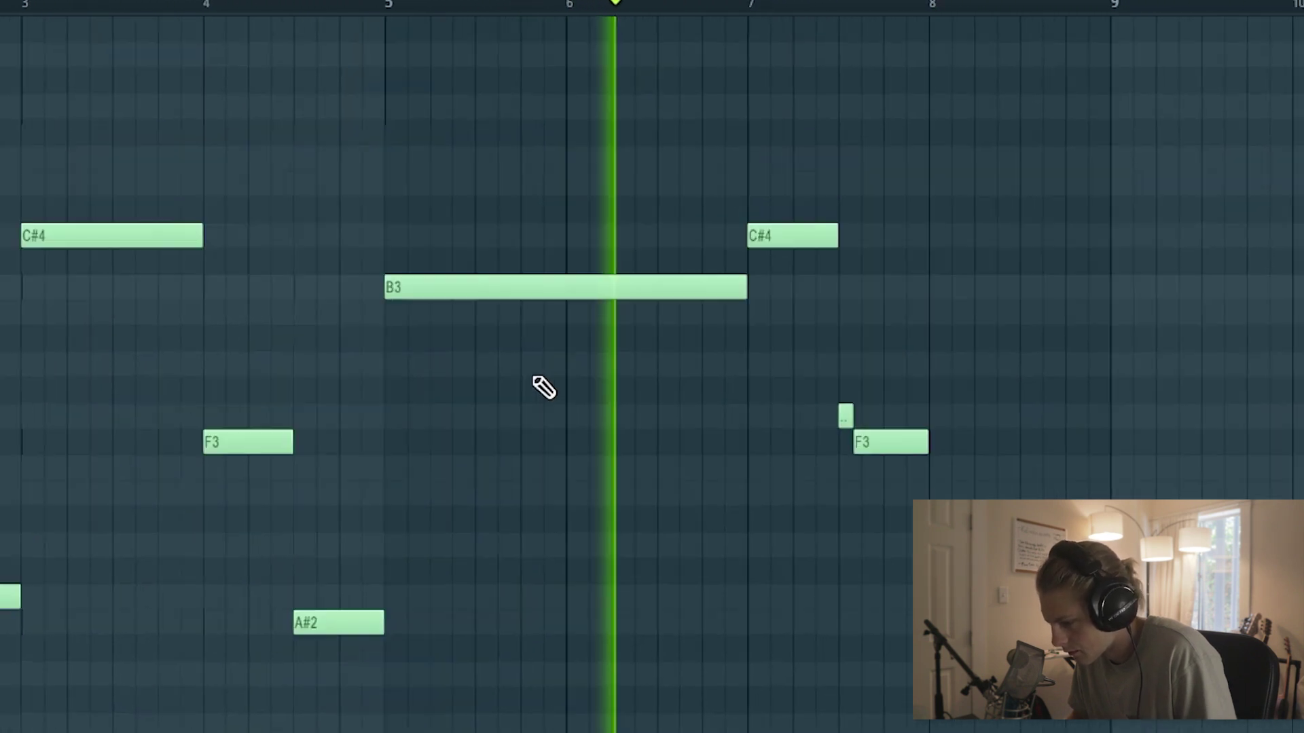
scroll(524, 387, "down", 3)
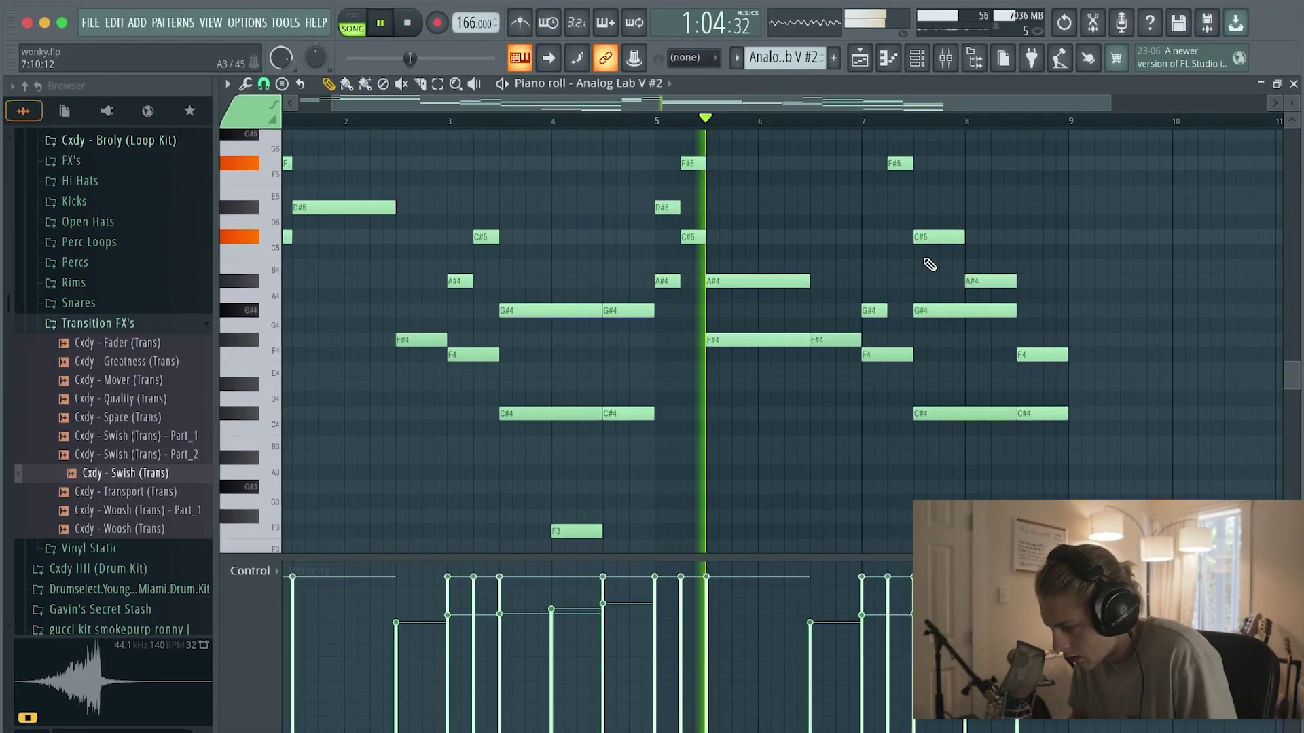
Play the Analog Lab V #2 part in the piano roll and open the Archetype Cory Wong effect on its mixer track
left_click_drag(1300, 95, 1300, 105)
left_click_drag(838, 89, 754, 92)
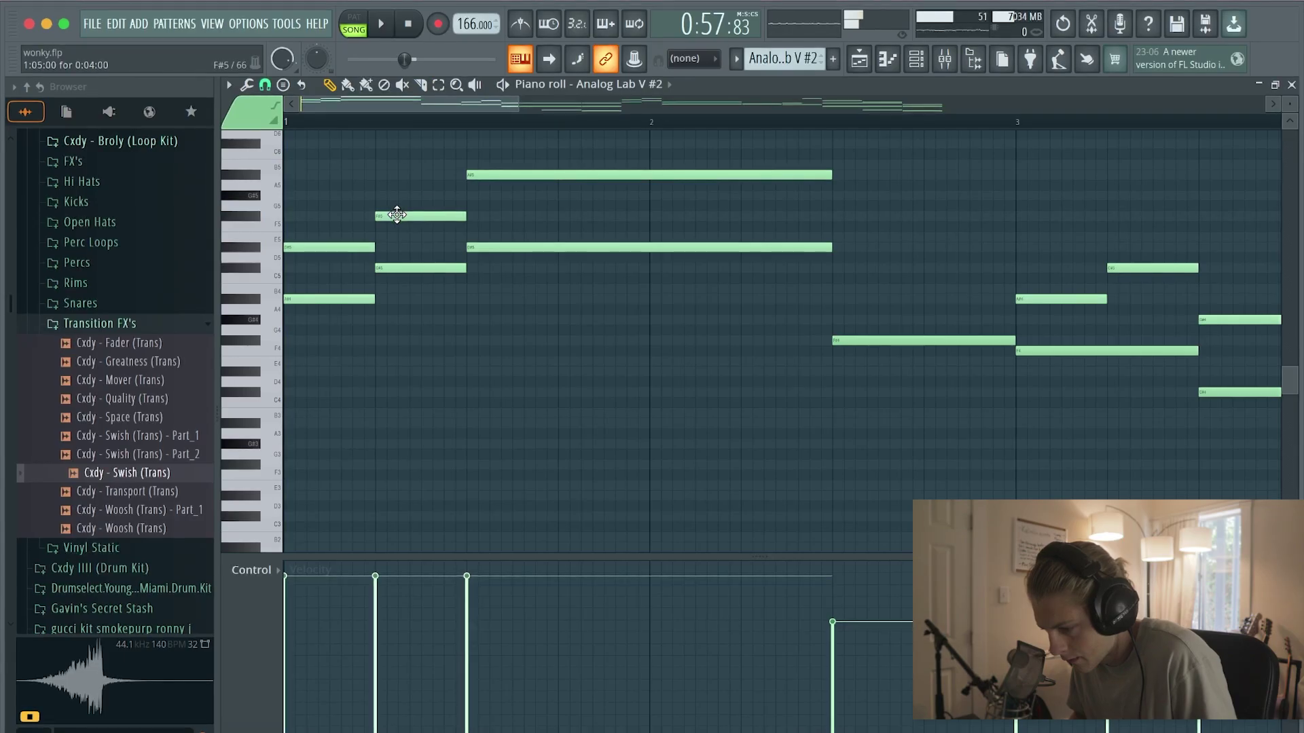
left_click(484, 175)
key("space")
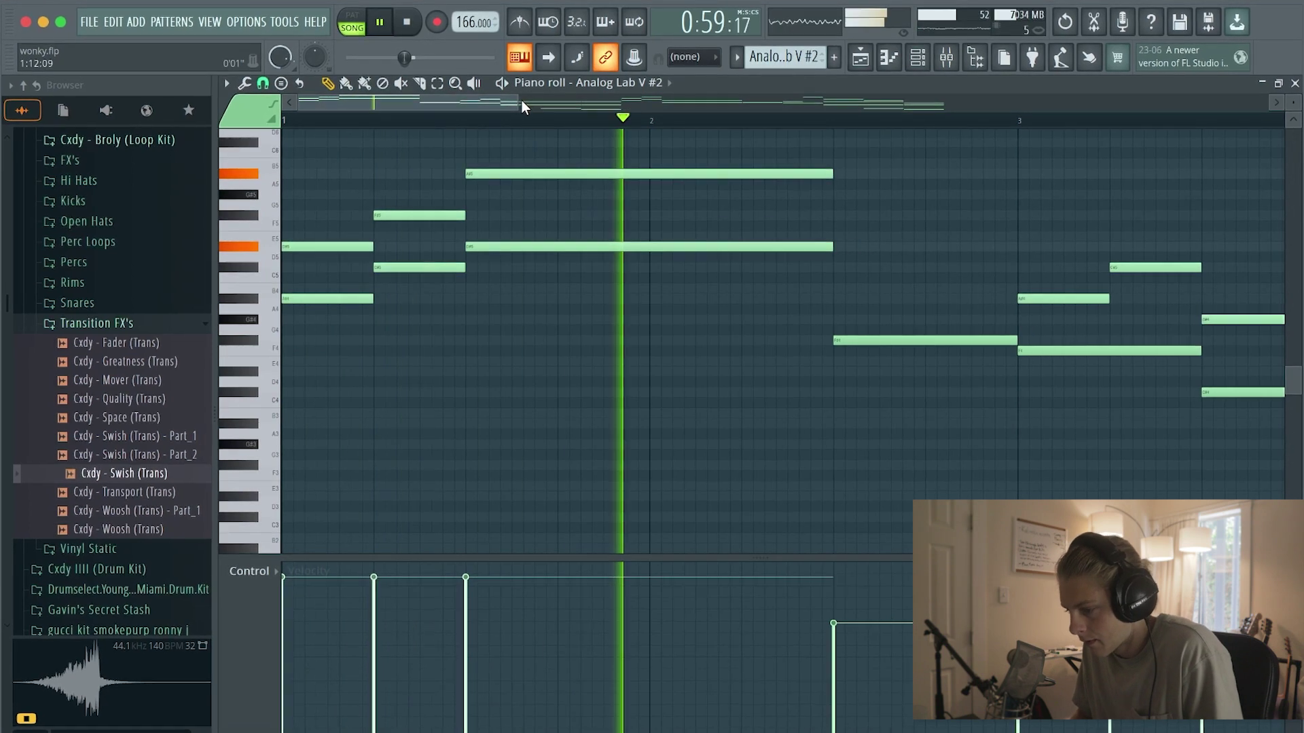
left_click_drag(514, 101, 686, 103)
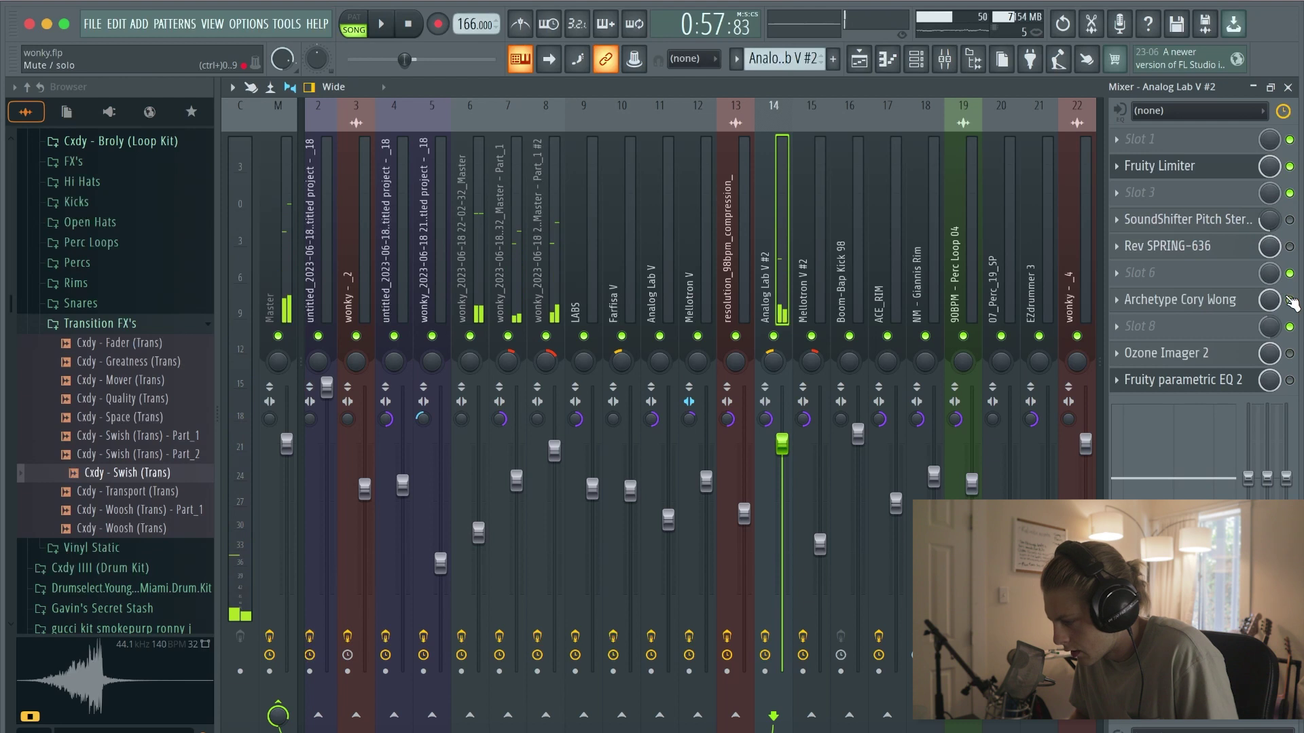
left_click(1201, 303)
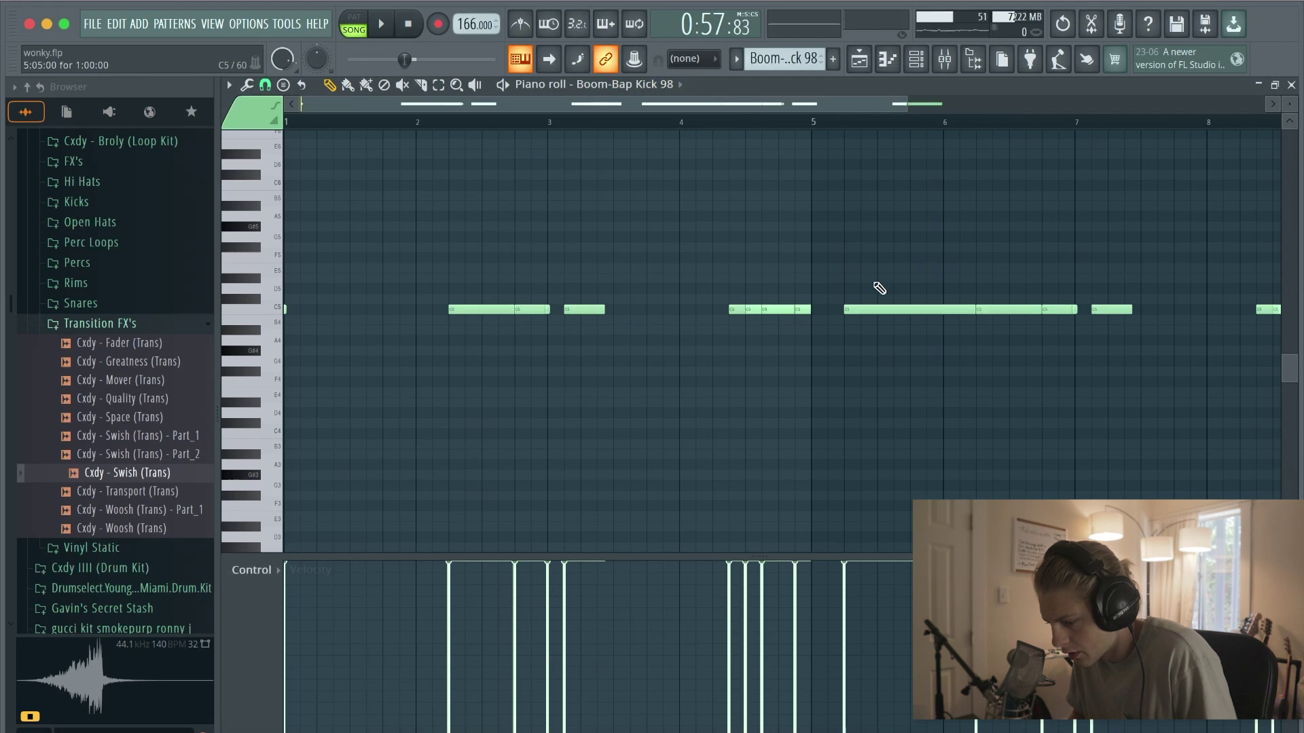
Audition the Boom-Bap Kick 98 pattern and the DA_SNR (2) snare pattern in the piano roll
key("space")
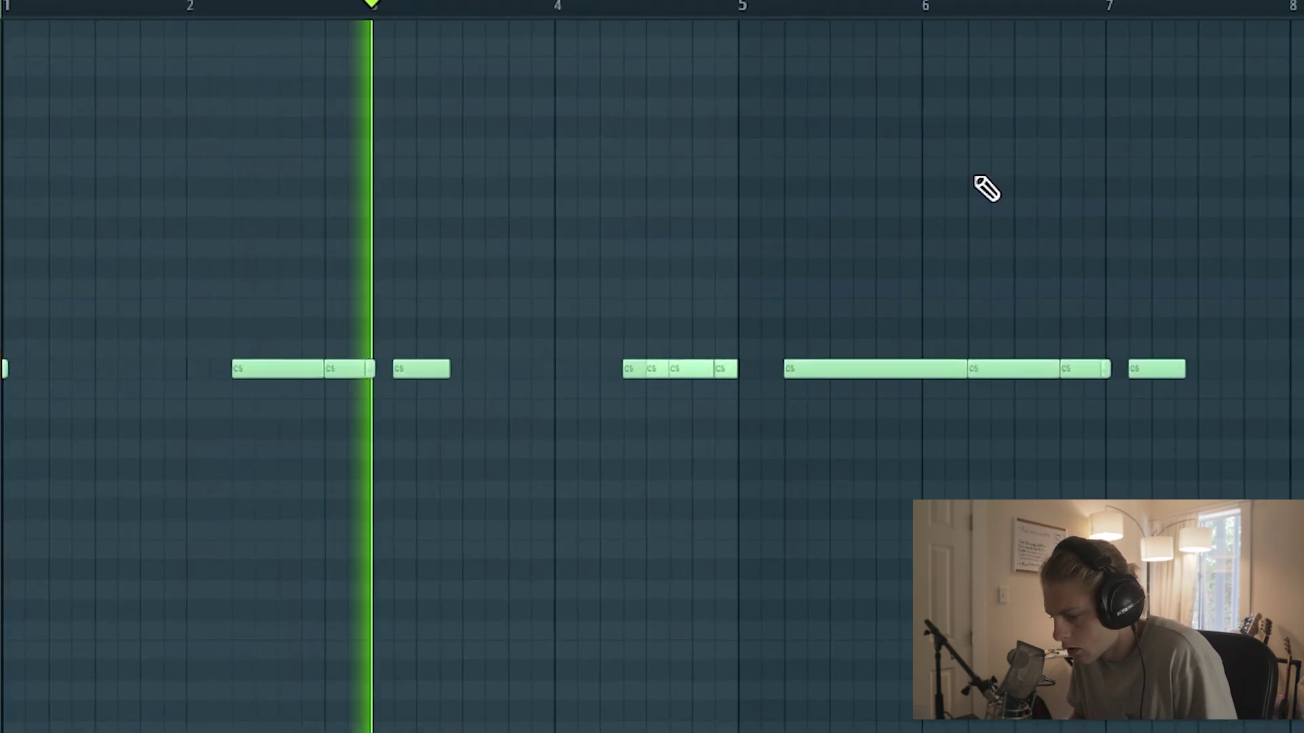
scroll(956, 174, "up", 1)
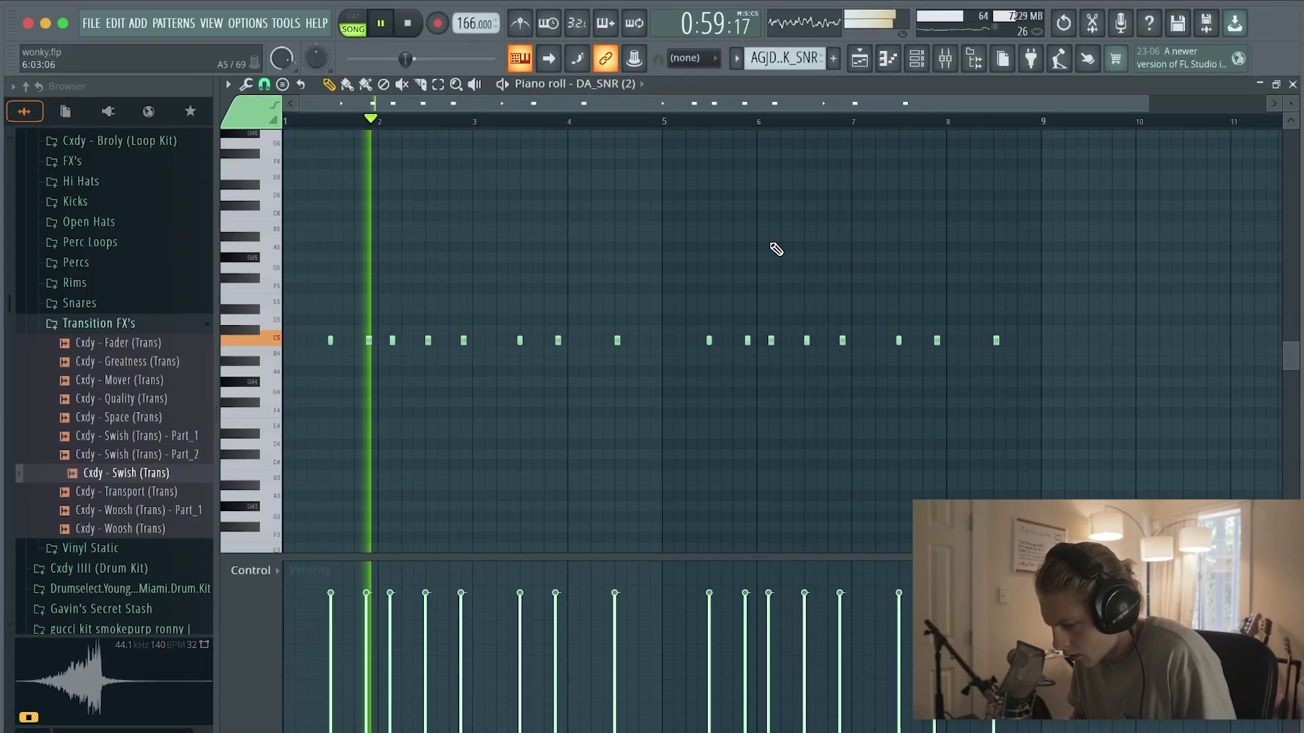
left_click(882, 58)
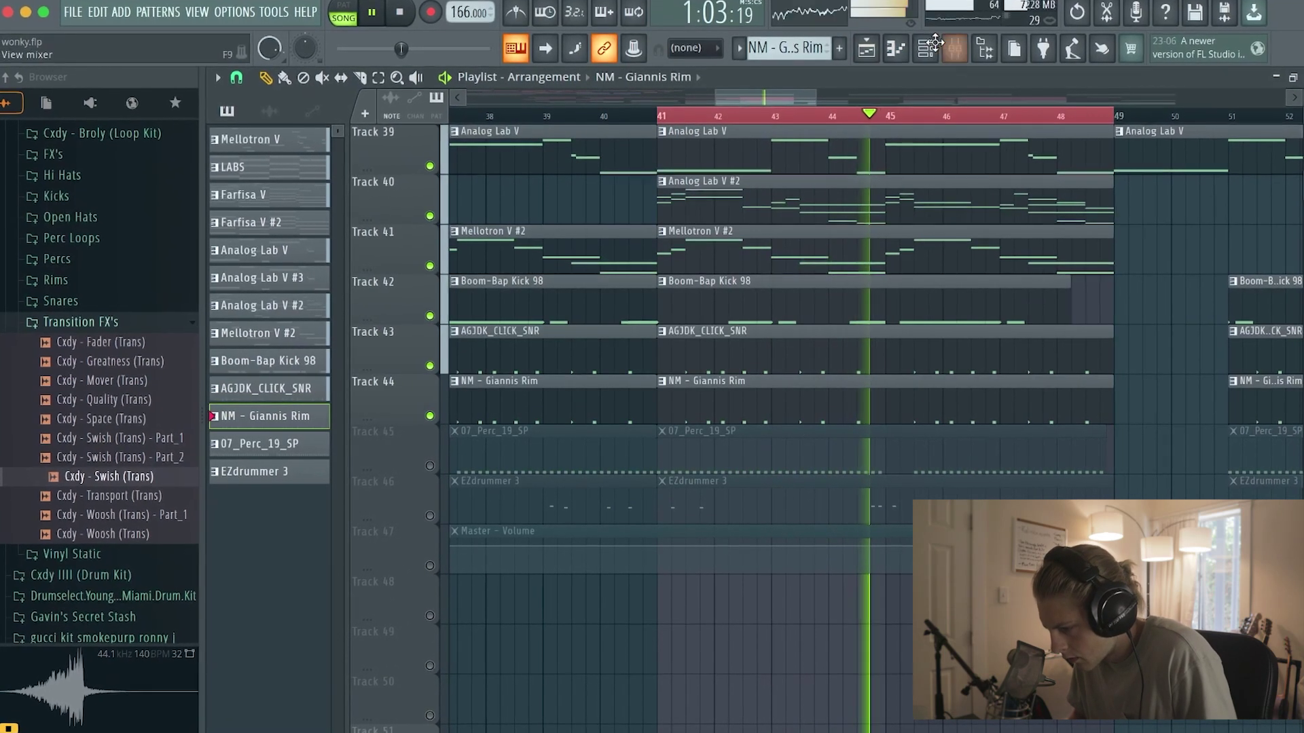
Show the NM - Giannis Rim pattern in the piano roll and listen to its hits
left_click(902, 52)
left_click(639, 63)
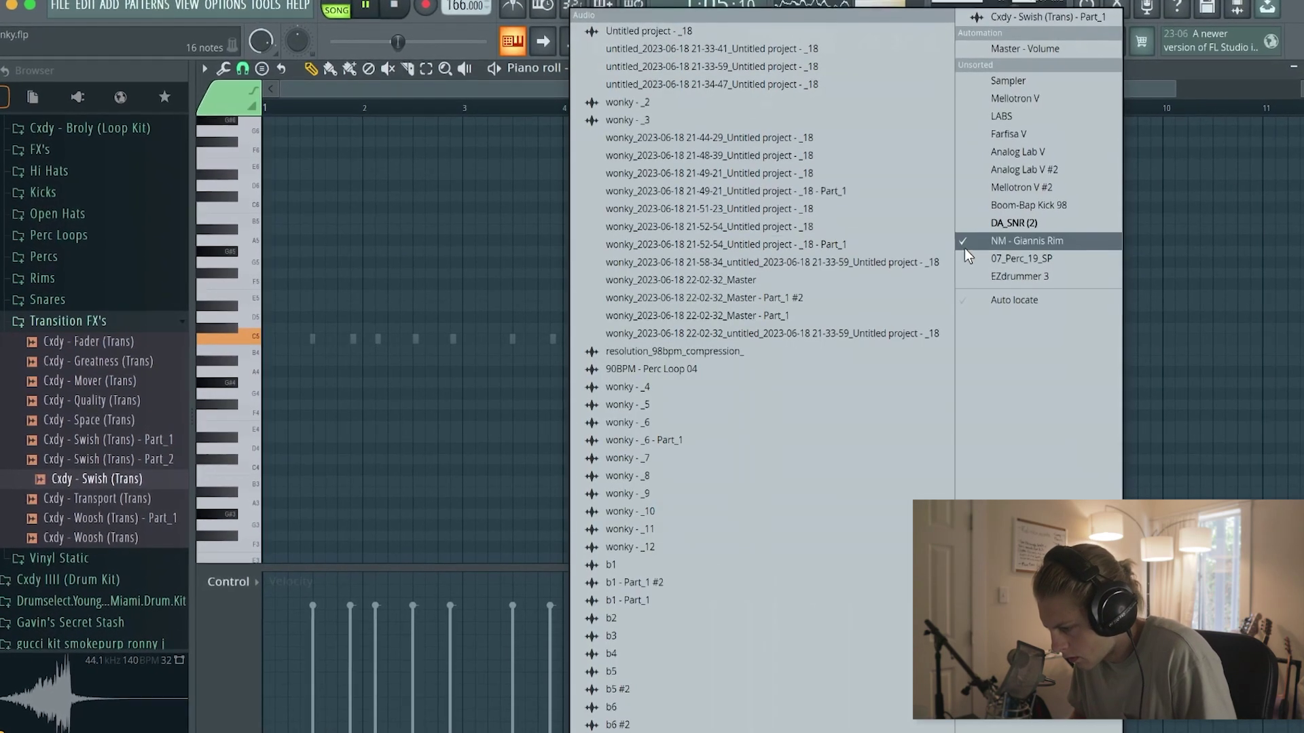
left_click(964, 248)
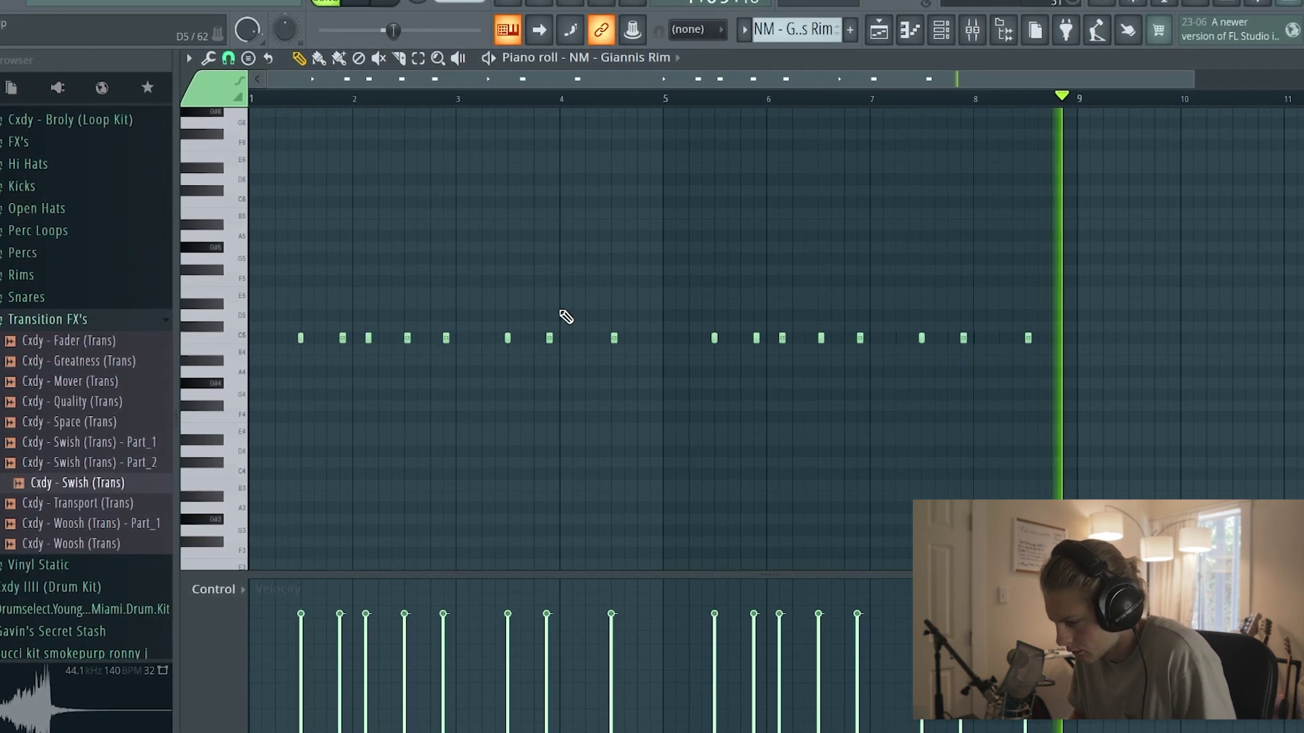
key("space")
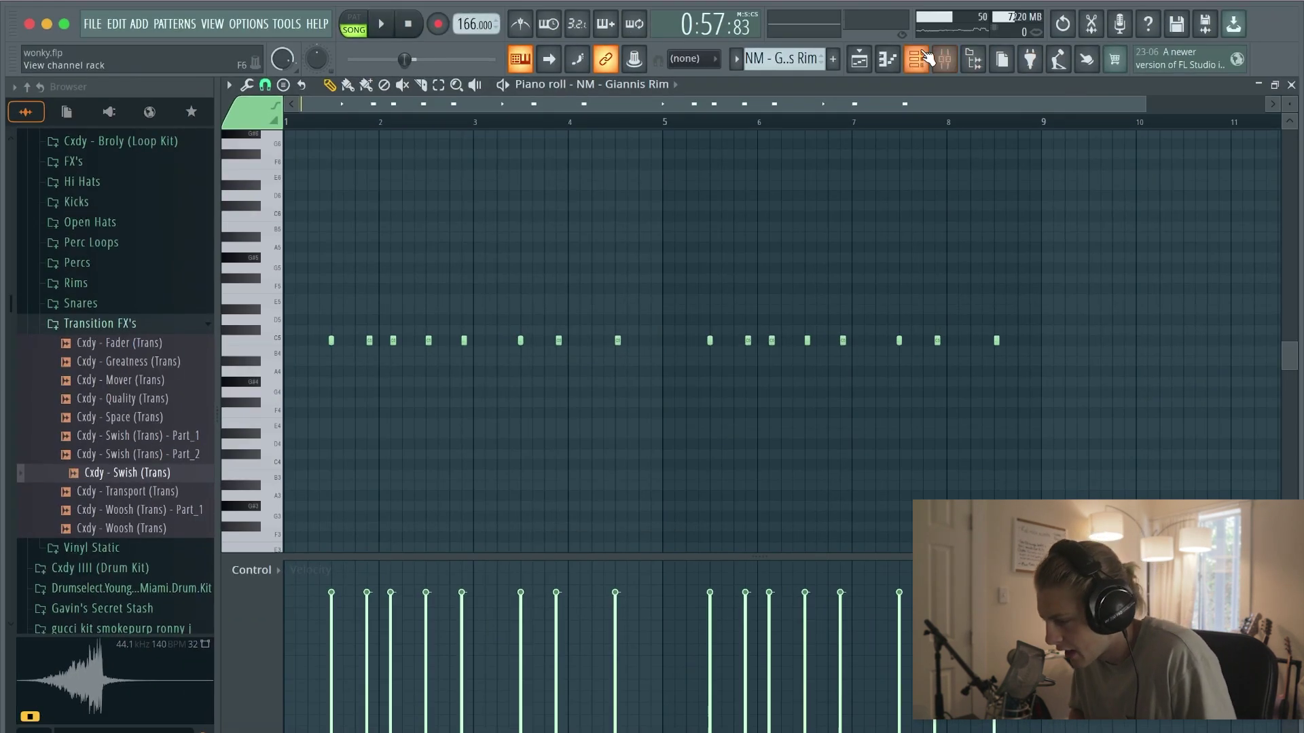
left_click(927, 58)
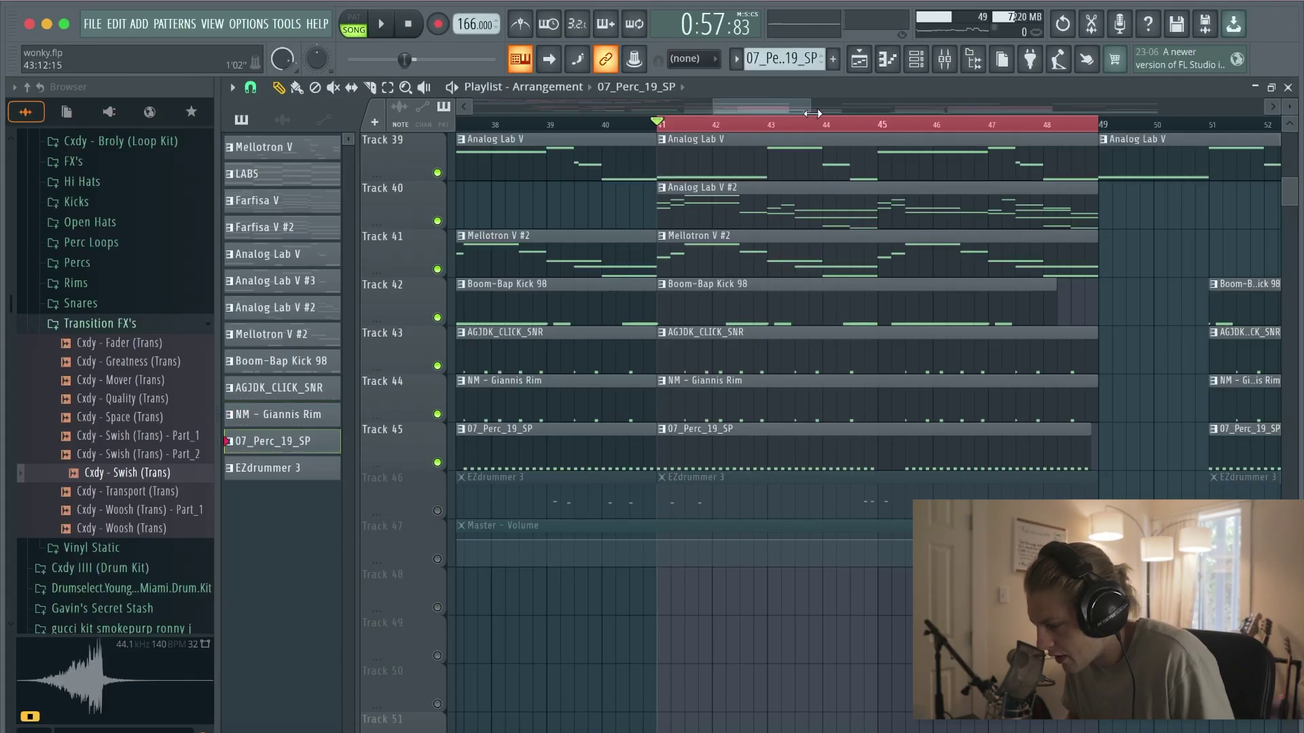
Show the 07_Perc_19_SP pattern in the piano roll and play its repeated percussion hits
left_click(887, 60)
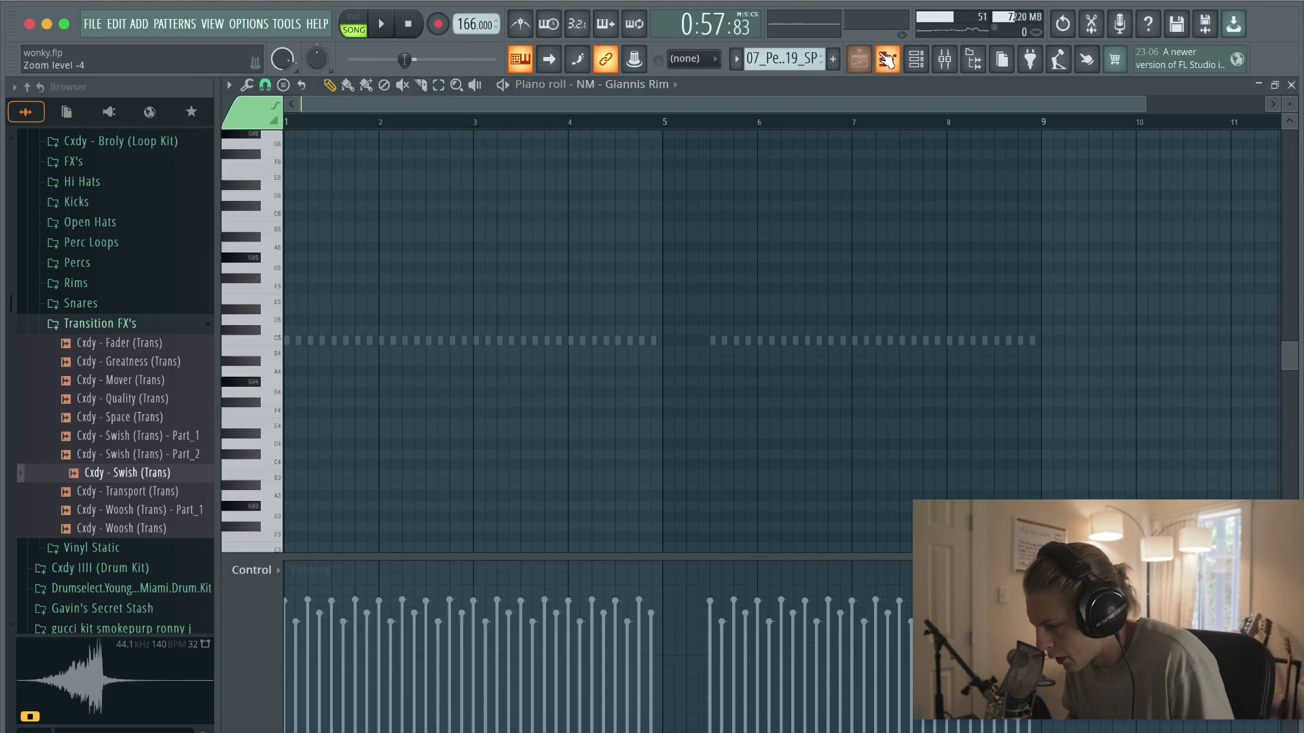
left_click(663, 86)
left_click(346, 341)
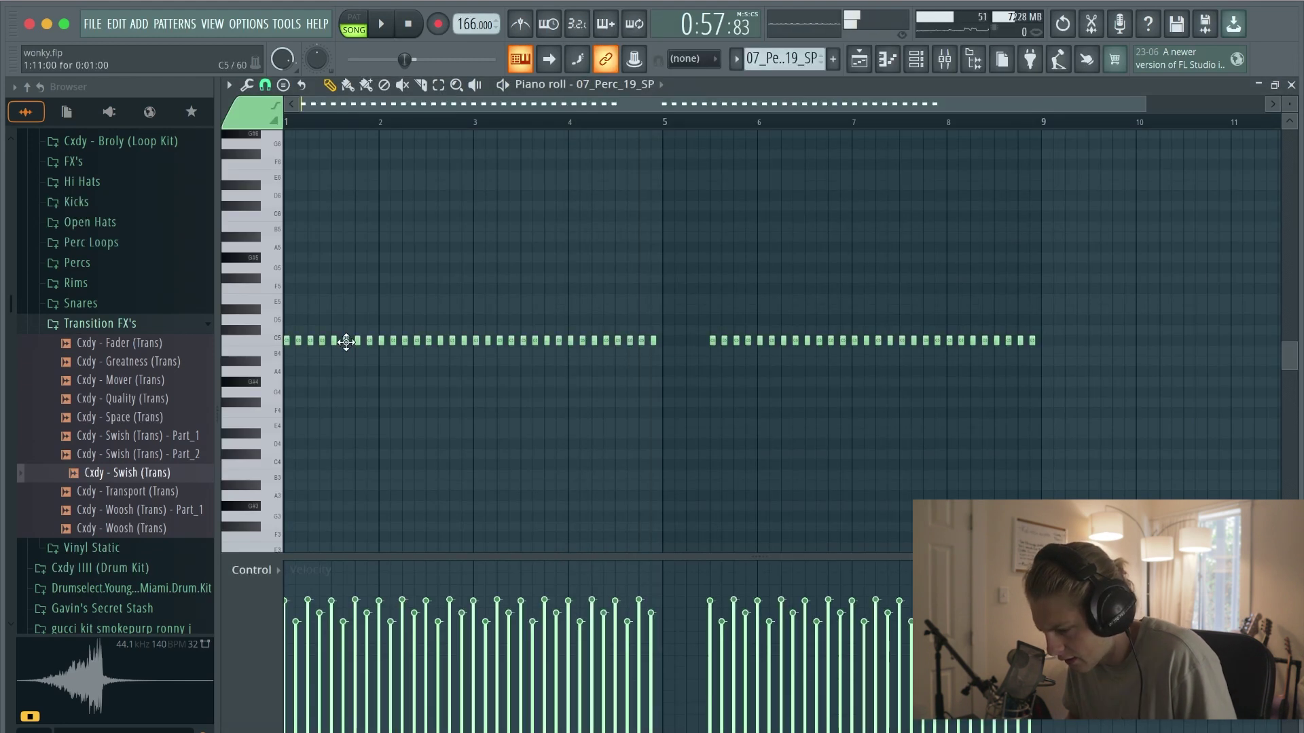
key("space")
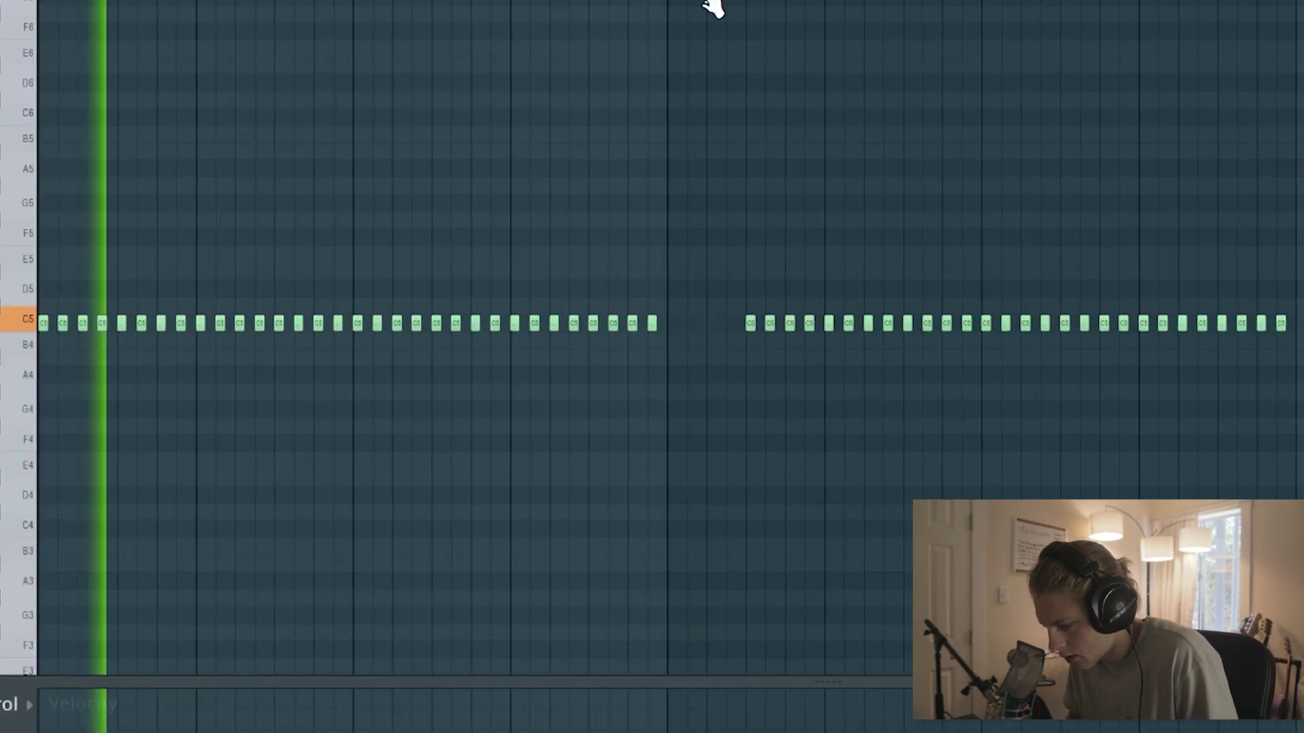